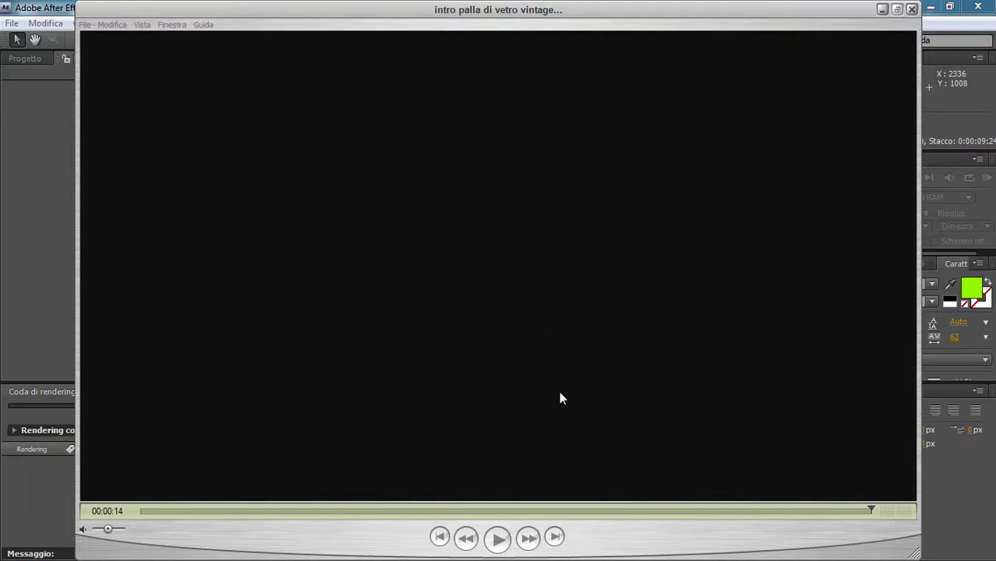
# Play back the rendered intro video to review the finished result, and close the player.
pyautogui.click(499, 540)
pyautogui.click(498, 540)
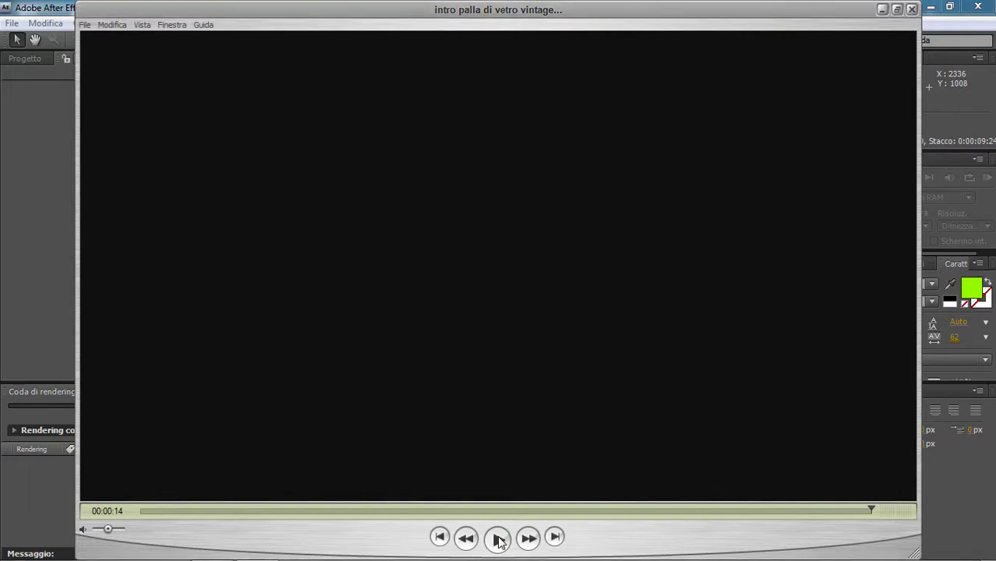
pyautogui.click(499, 540)
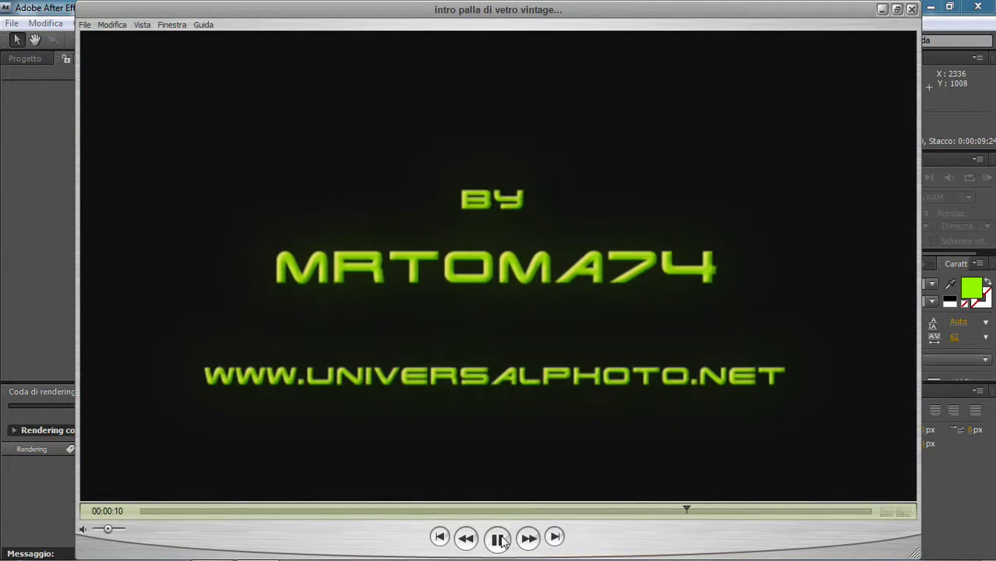
pyautogui.click(499, 539)
pyautogui.click(912, 9)
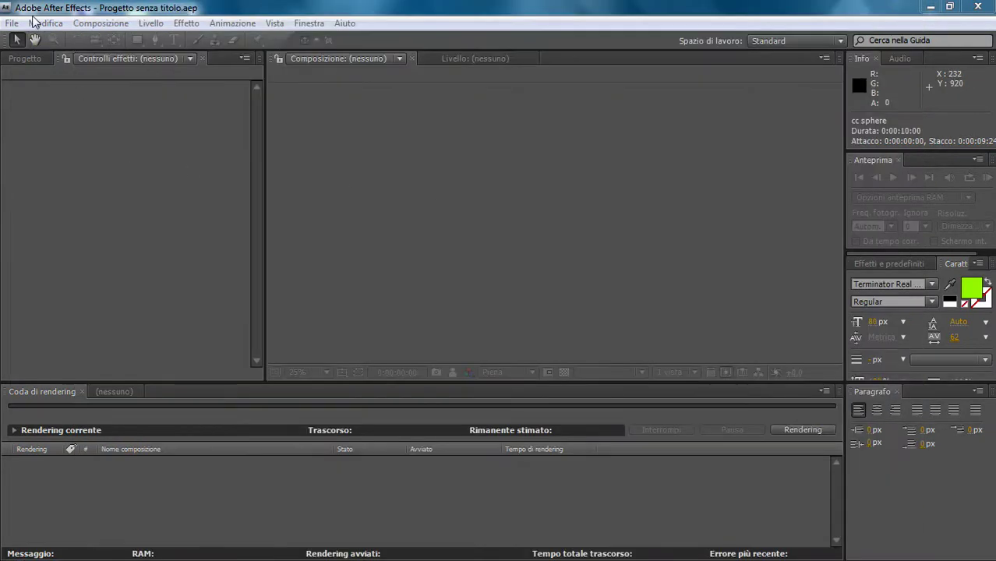
# Create a composition named frattale, 1200 × 900 px at 25 fps with a duration of 10 seconds.
pyautogui.click(98, 24)
pyautogui.click(109, 39)
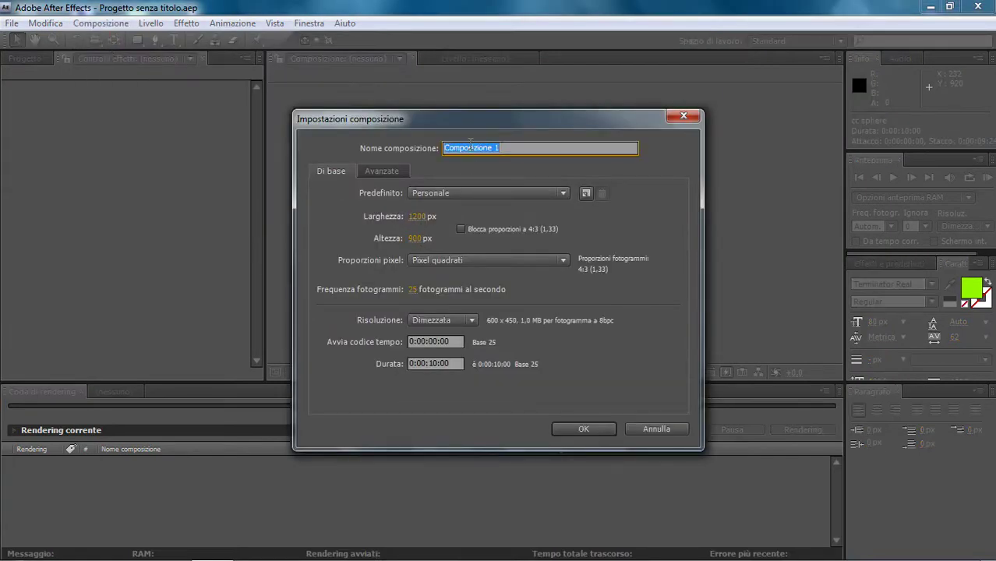
pyautogui.write('frattale')
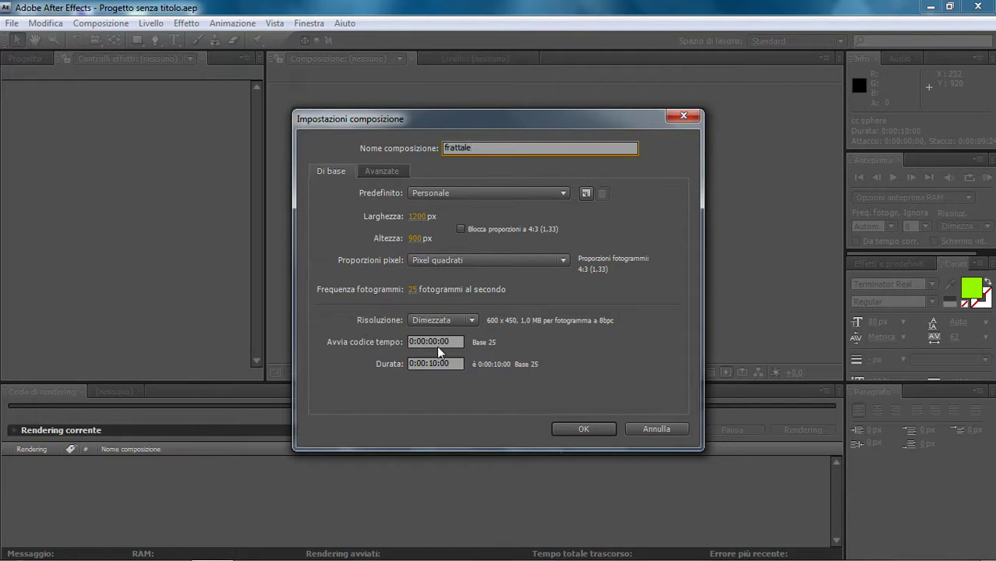
pyautogui.click(576, 428)
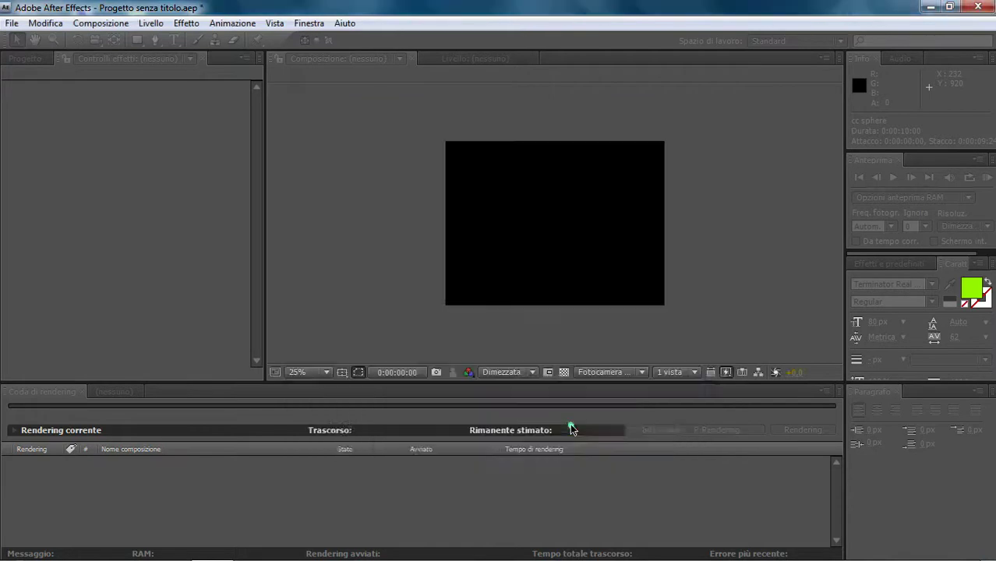
# Add a white solid layer of 1200 × 900 px to the frattale composition.
pyautogui.click(325, 373)
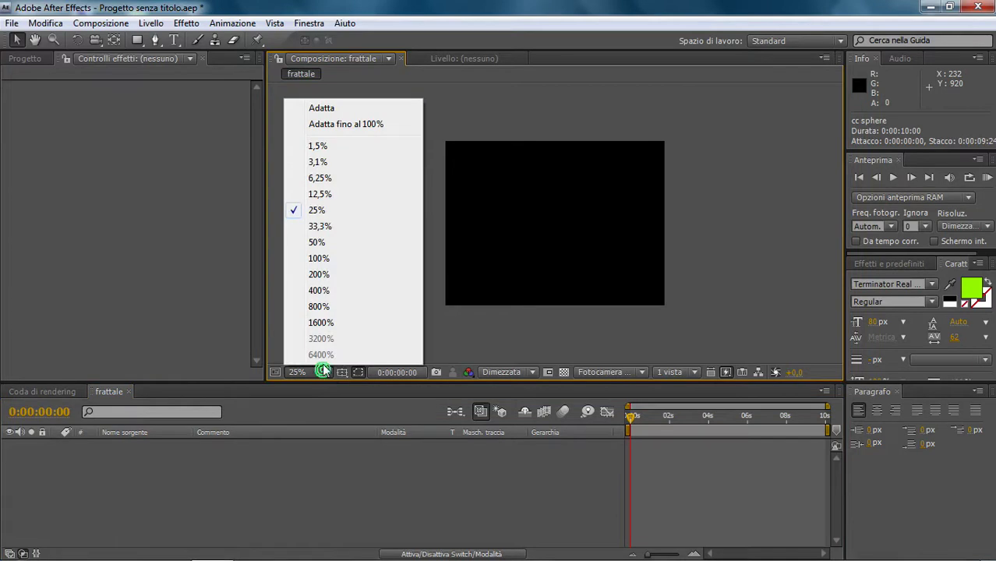
pyautogui.click(316, 103)
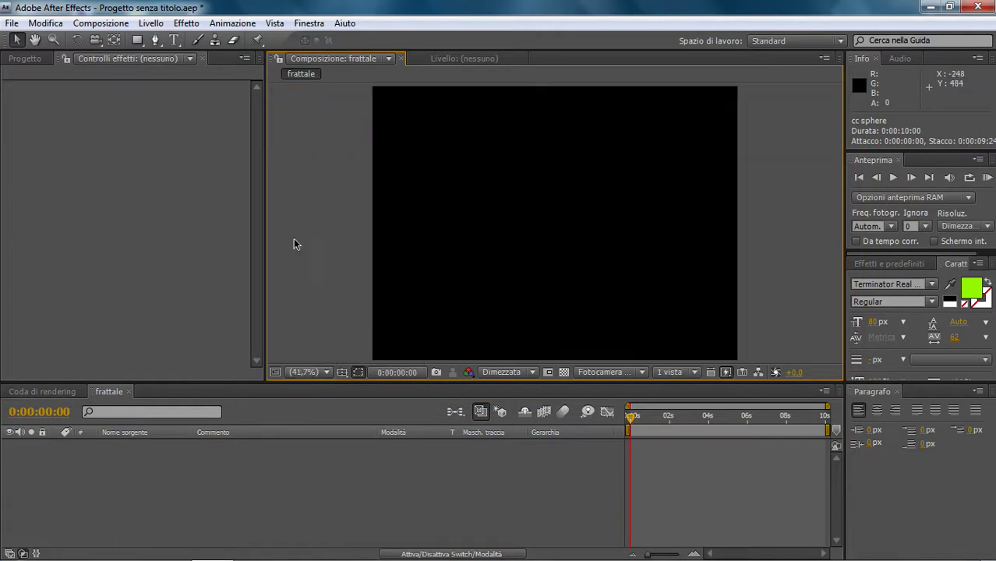
pyautogui.click(152, 23)
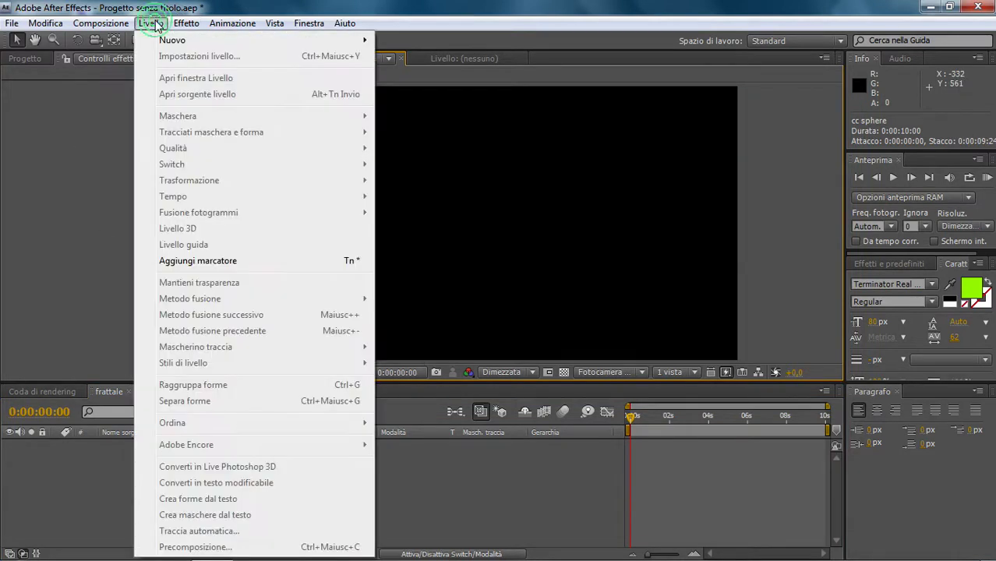
pyautogui.moveTo(187, 24)
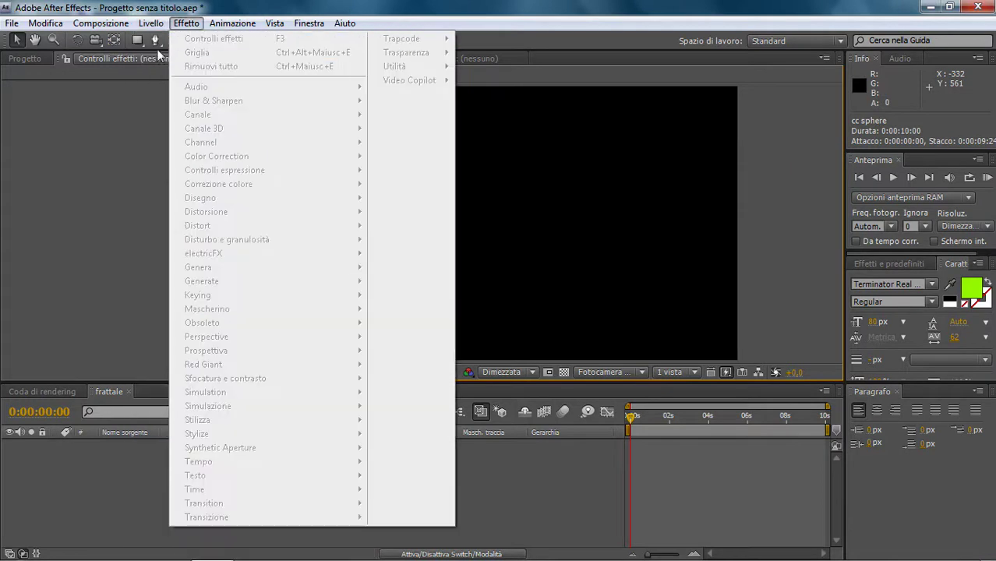
pyautogui.moveTo(151, 17)
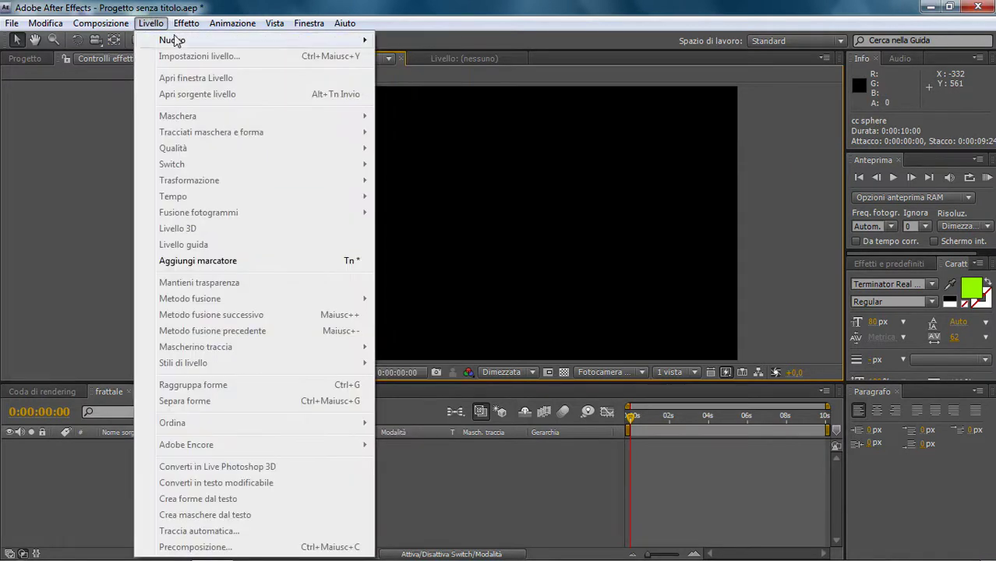
pyautogui.moveTo(351, 44)
pyautogui.click(421, 56)
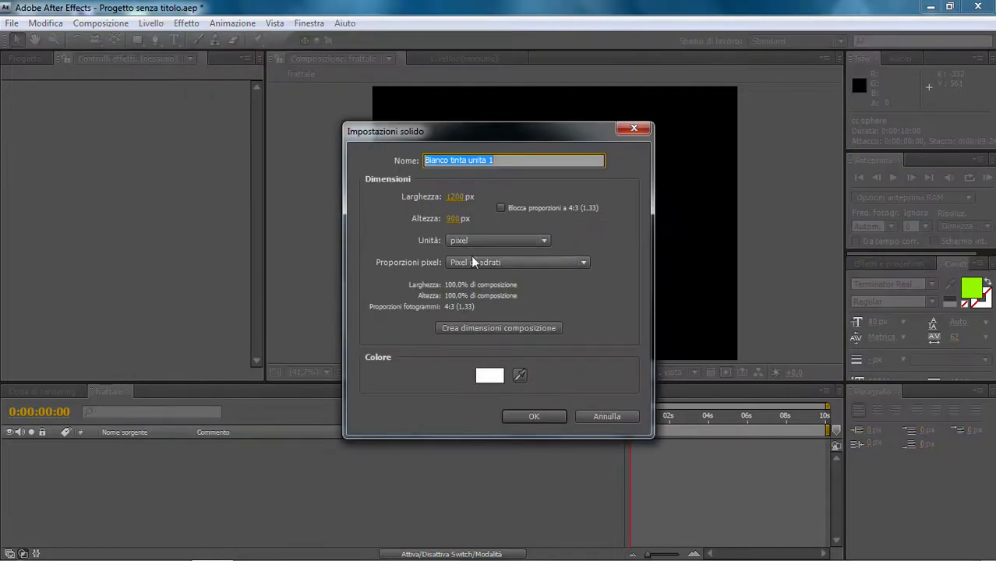
pyautogui.click(512, 416)
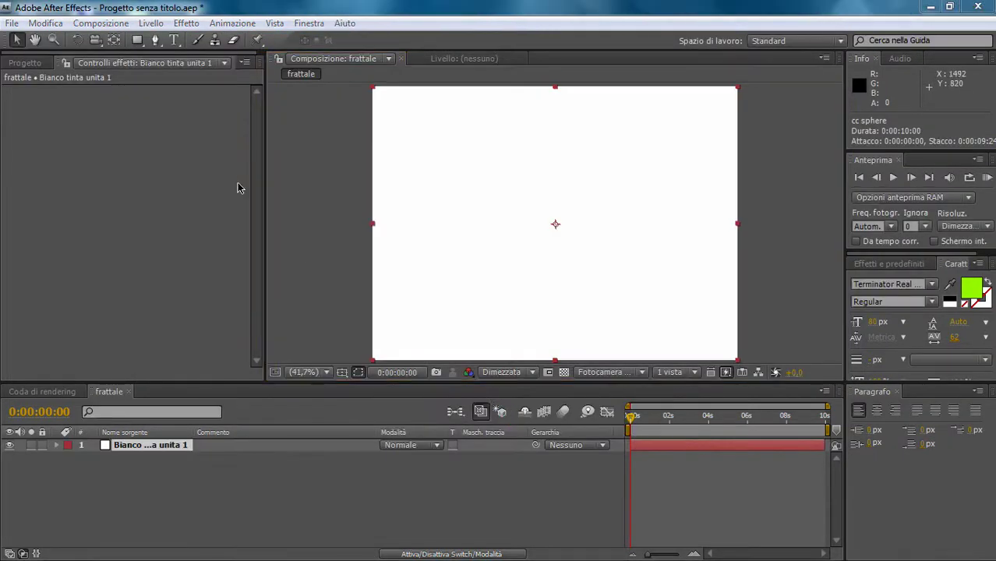
# Apply the Sfumatura a 4 colori effect to the white solid and move its four colour points out close to the corners.
pyautogui.click(186, 24)
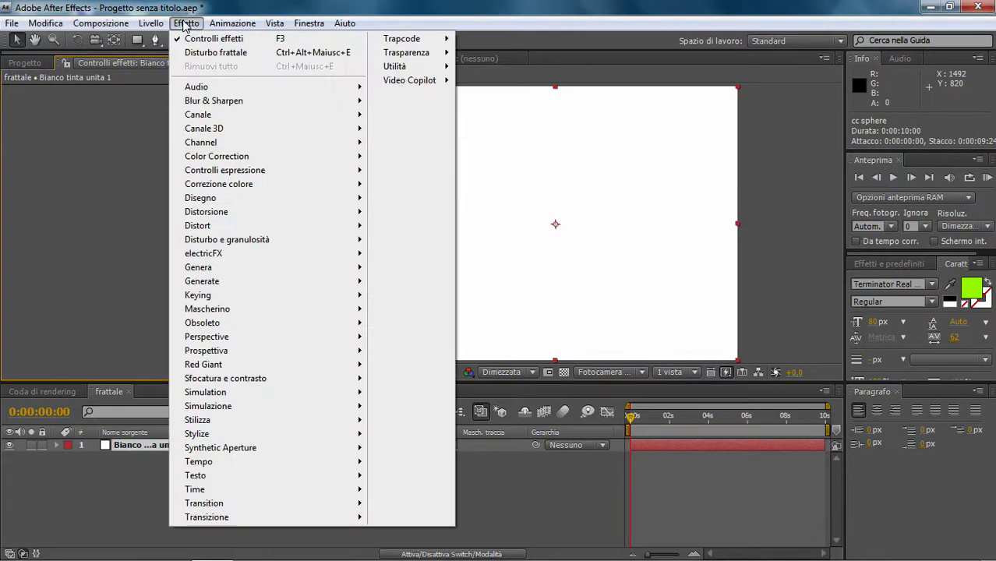
pyautogui.moveTo(269, 271)
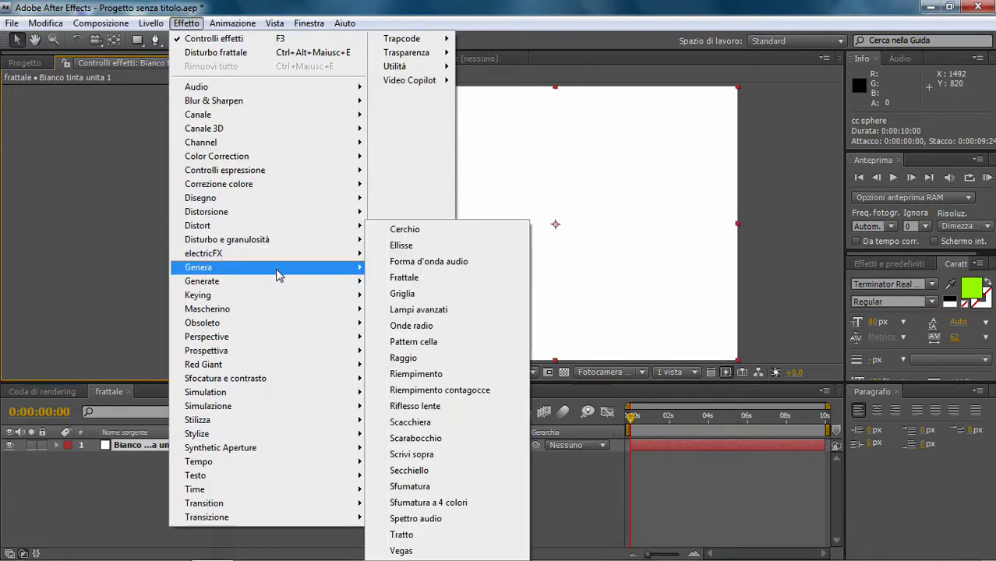
pyautogui.click(397, 503)
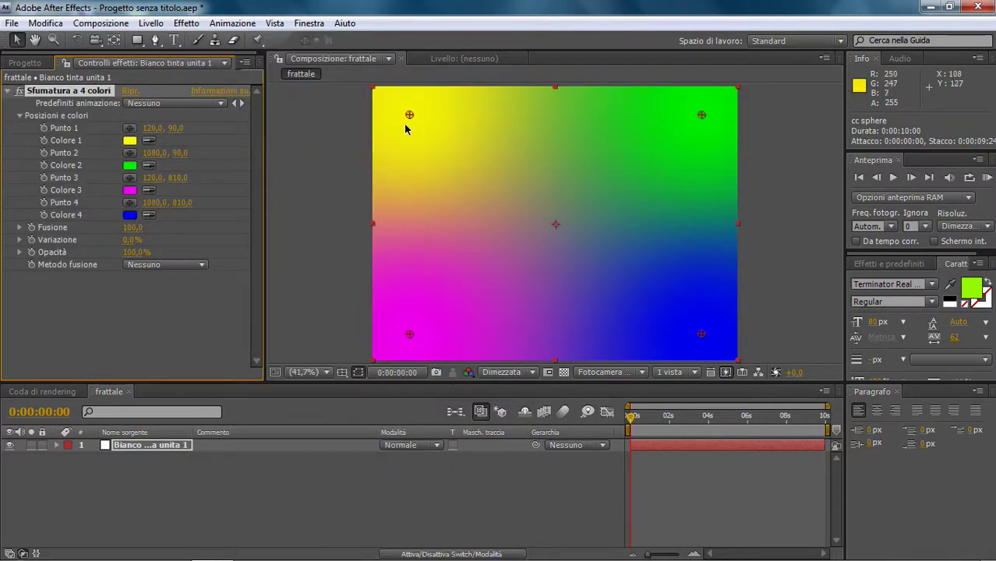
pyautogui.moveTo(409, 115); pyautogui.dragTo(381, 95)
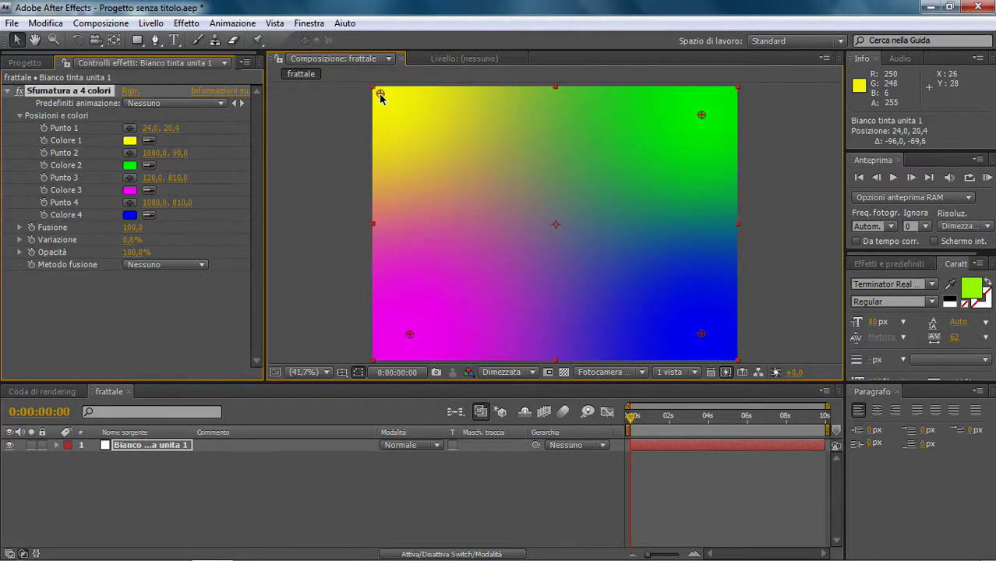
pyautogui.moveTo(700, 117); pyautogui.dragTo(728, 90)
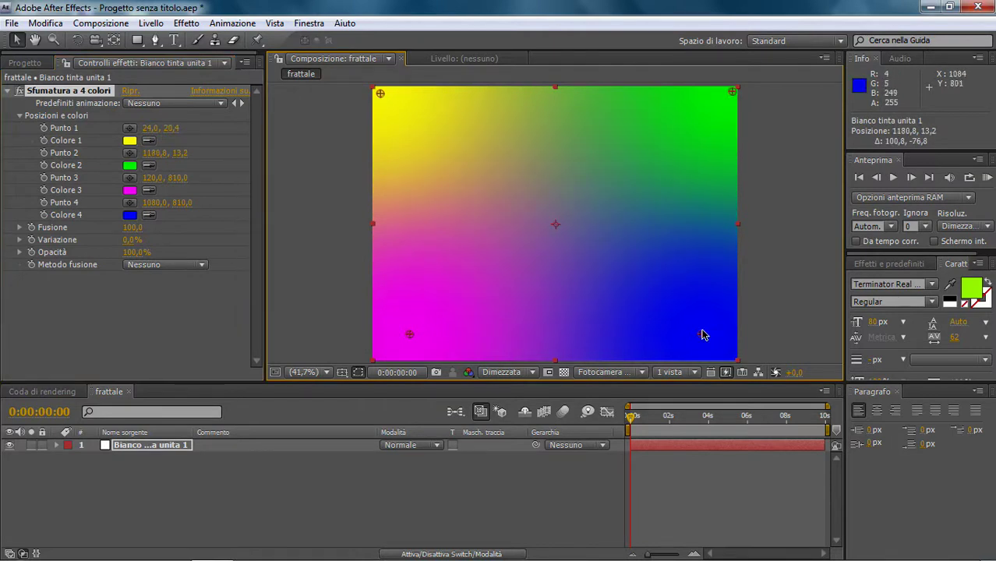
pyautogui.moveTo(702, 336); pyautogui.dragTo(731, 358)
pyautogui.moveTo(410, 337); pyautogui.dragTo(378, 360)
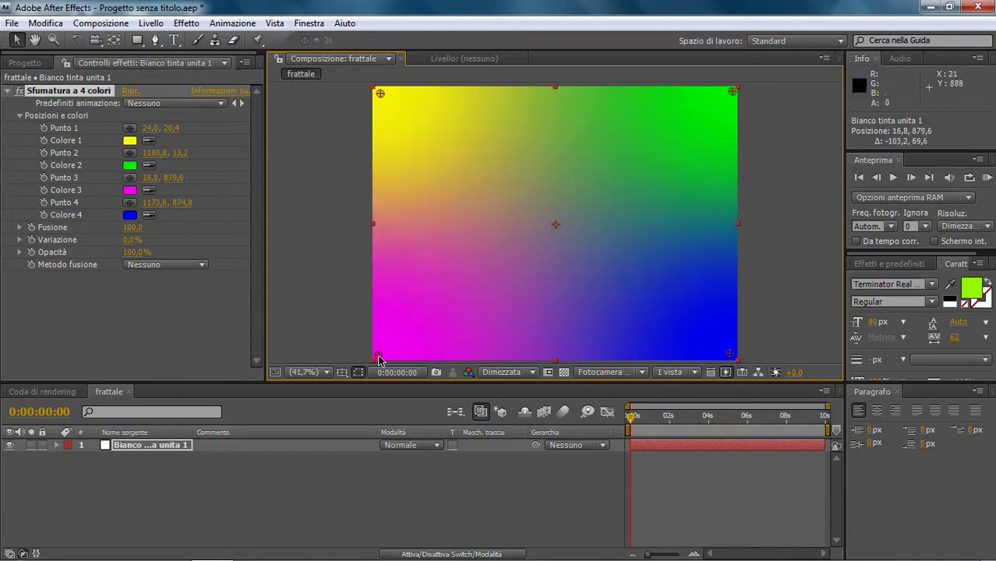
# Set the opacity of the four-colour gradient effect to 70%.
pyautogui.click(134, 254)
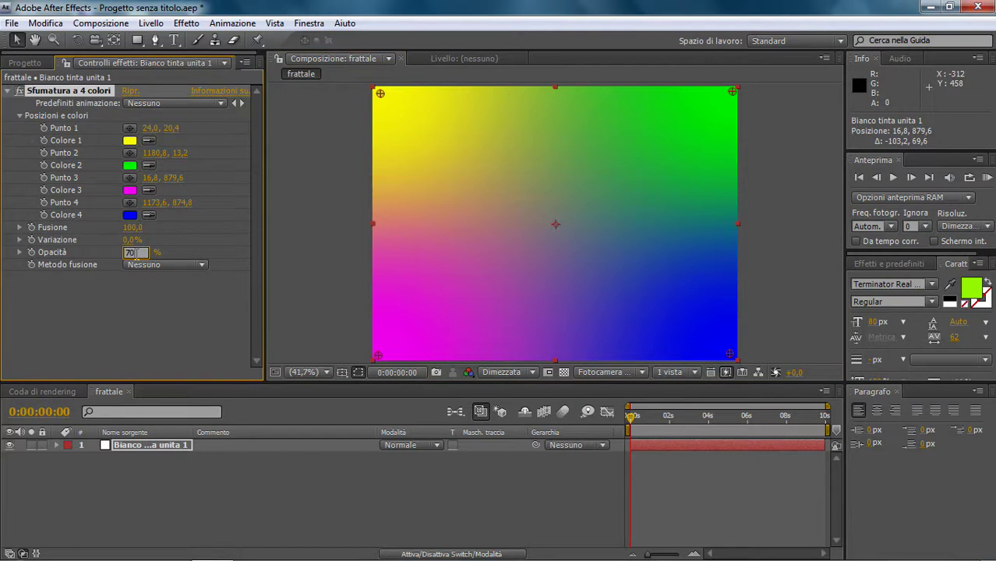
pyautogui.write('70')
pyautogui.click(140, 288)
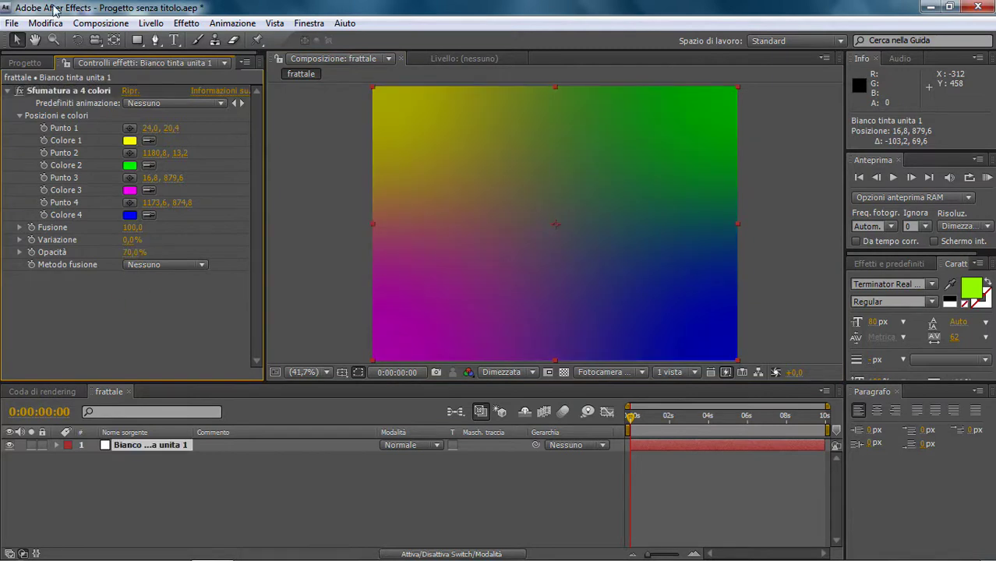
# Apply the Tonalità/saturazione effect to the gradient solid with a composite saturation of -23, and collapse both effects' settings.
pyautogui.click(184, 23)
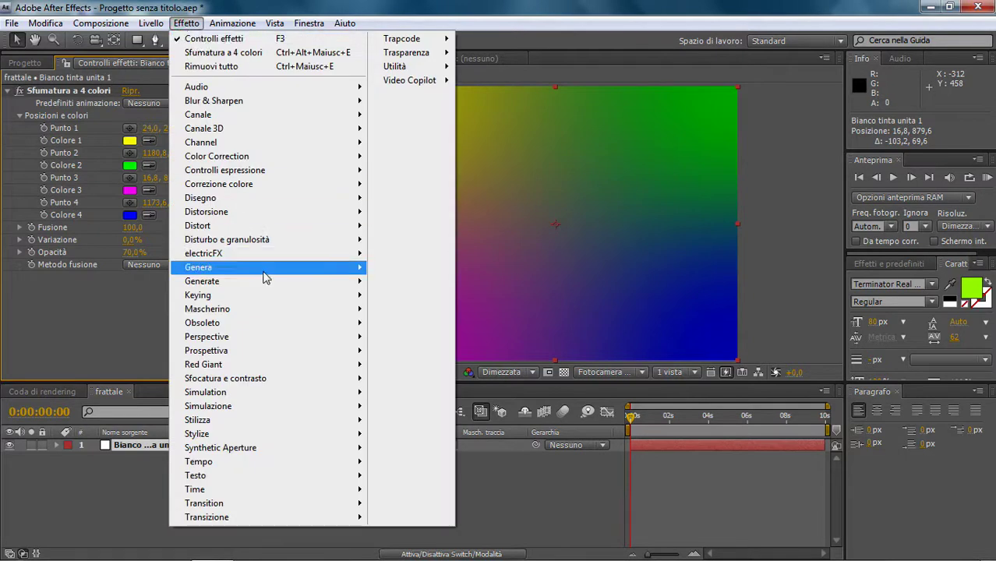
pyautogui.moveTo(316, 187)
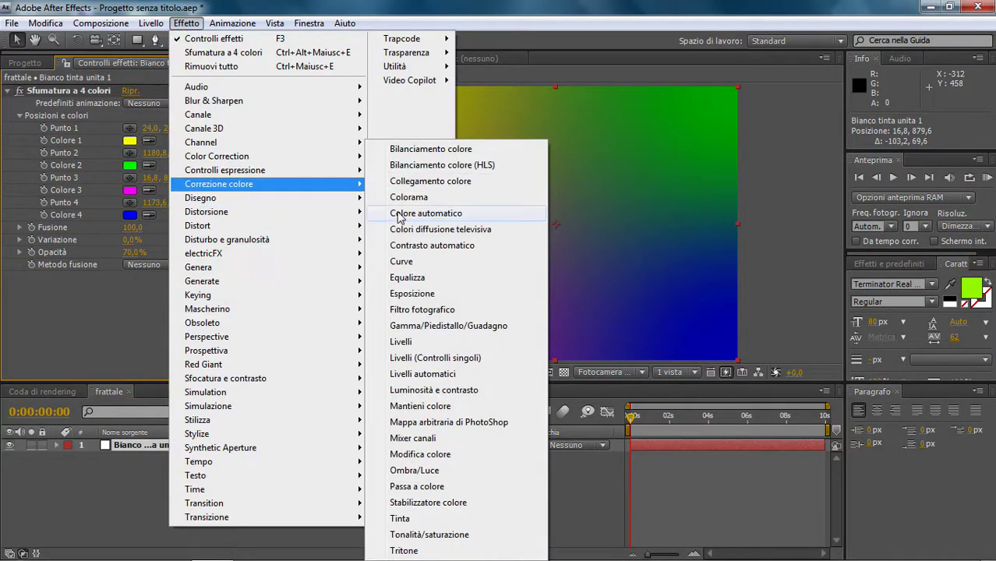
pyautogui.click(430, 535)
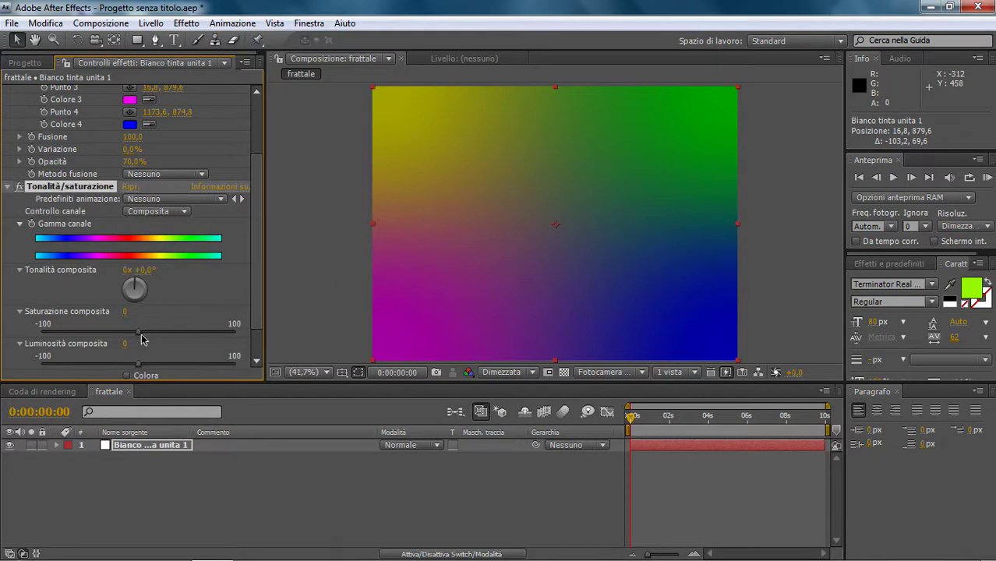
pyautogui.moveTo(137, 335); pyautogui.dragTo(114, 332)
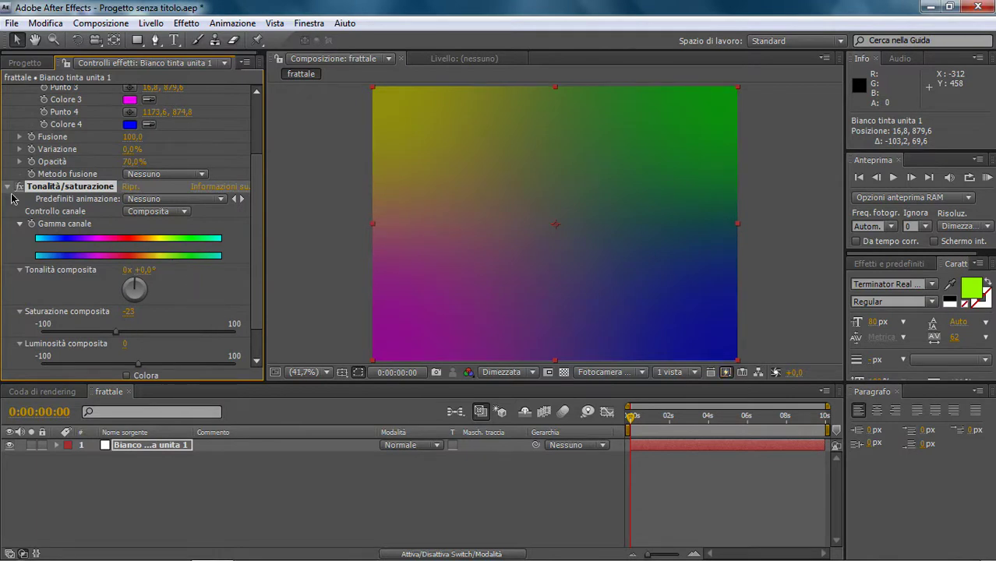
pyautogui.click(10, 187)
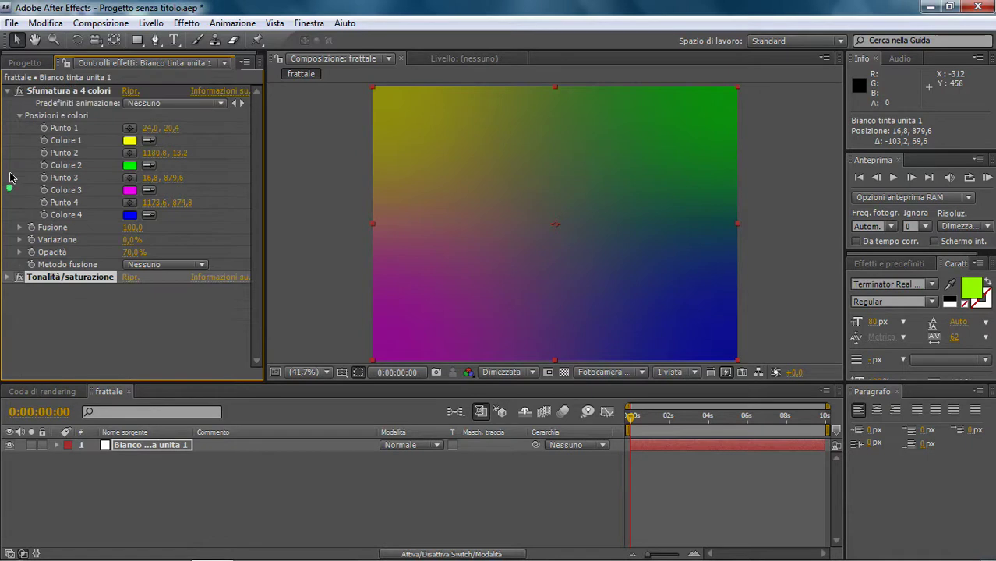
pyautogui.click(9, 91)
# Add a second white solid layer above the gradient solid, keeping the default solid settings.
pyautogui.click(150, 22)
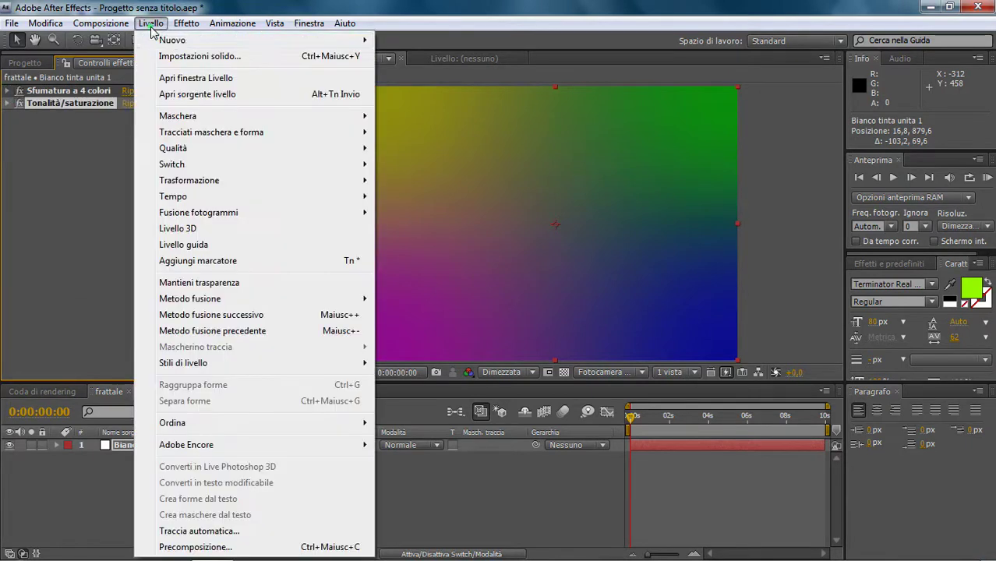
pyautogui.moveTo(201, 40)
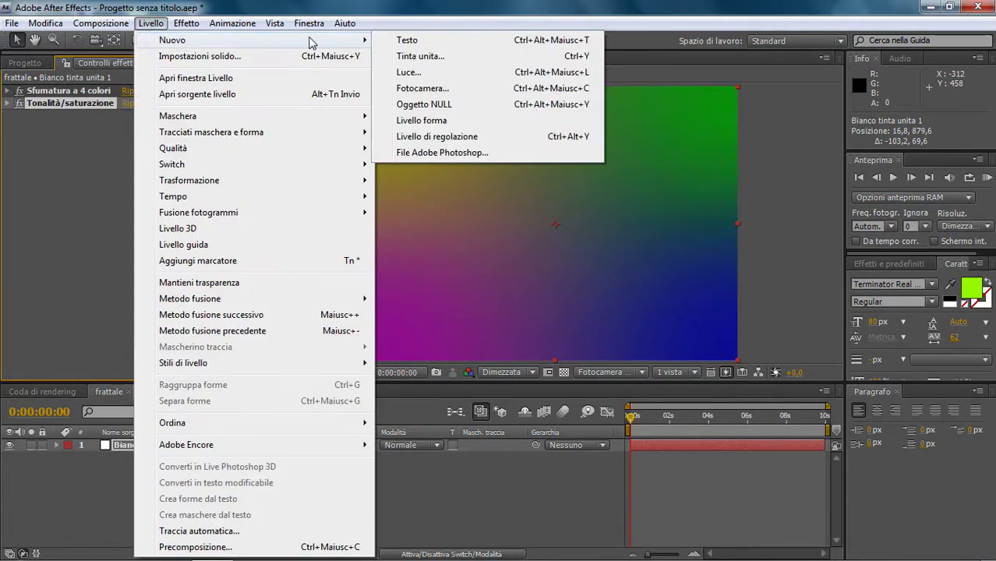
pyautogui.click(415, 62)
pyautogui.click(538, 418)
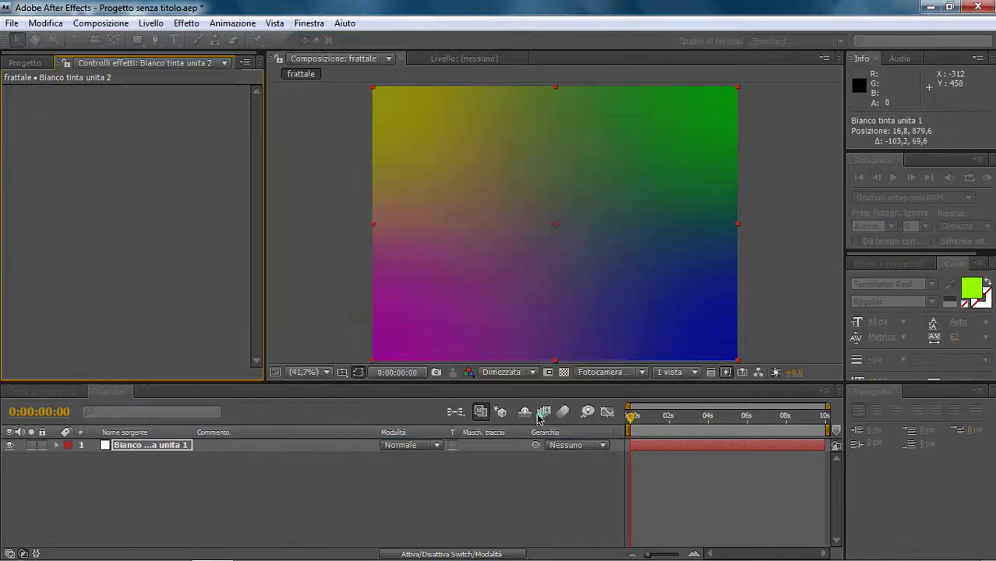
# Apply the Disturbo frattale effect to the new solid, with the noise type set to Blocco and Inverti enabled.
pyautogui.click(185, 24)
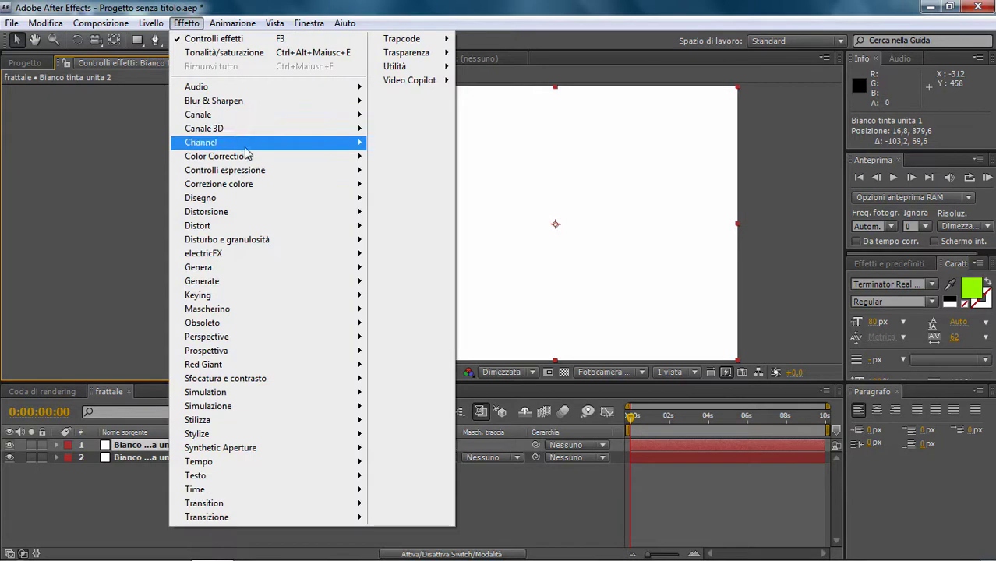
pyautogui.moveTo(329, 240)
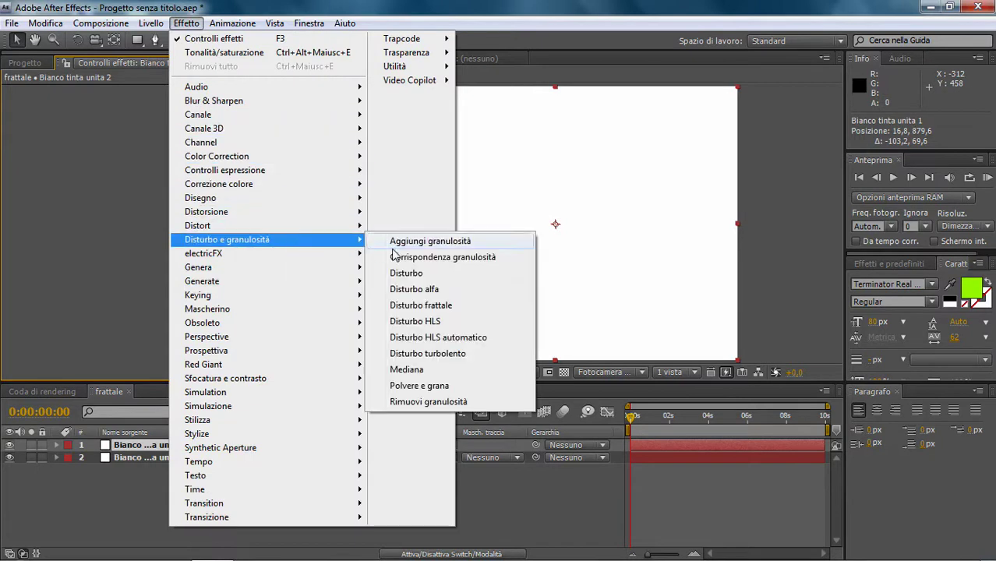
pyautogui.click(415, 305)
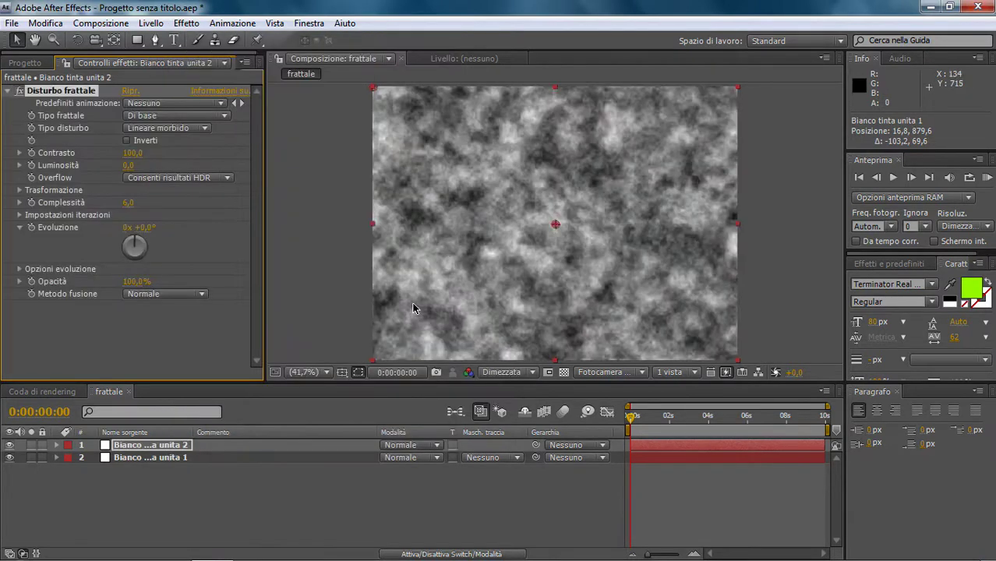
pyautogui.click(206, 130)
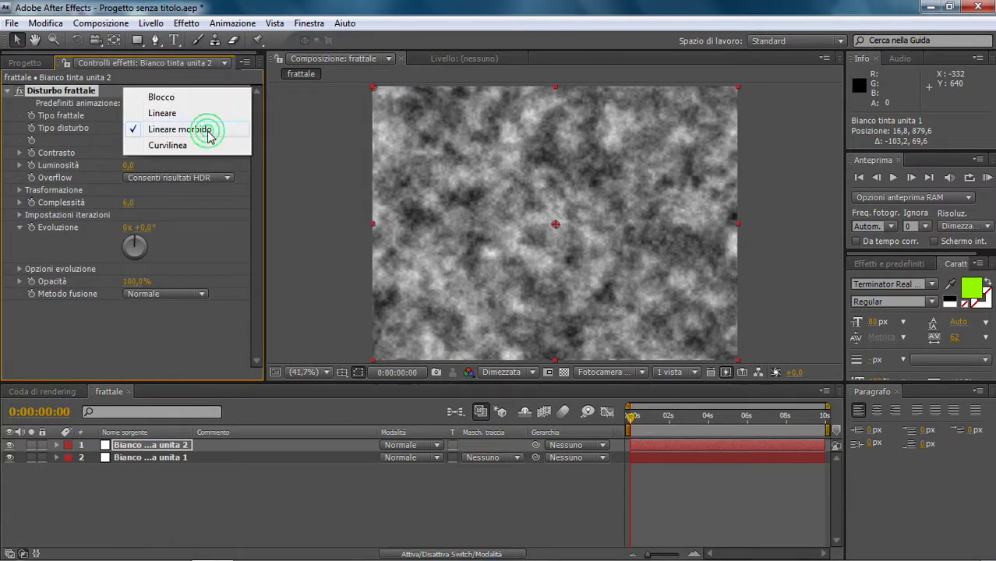
pyautogui.click(161, 98)
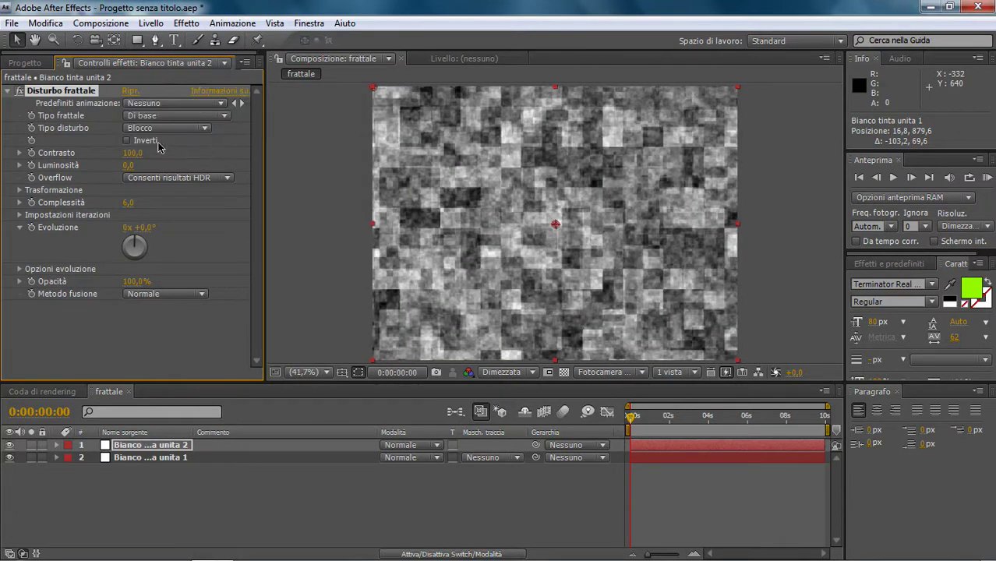
pyautogui.click(127, 141)
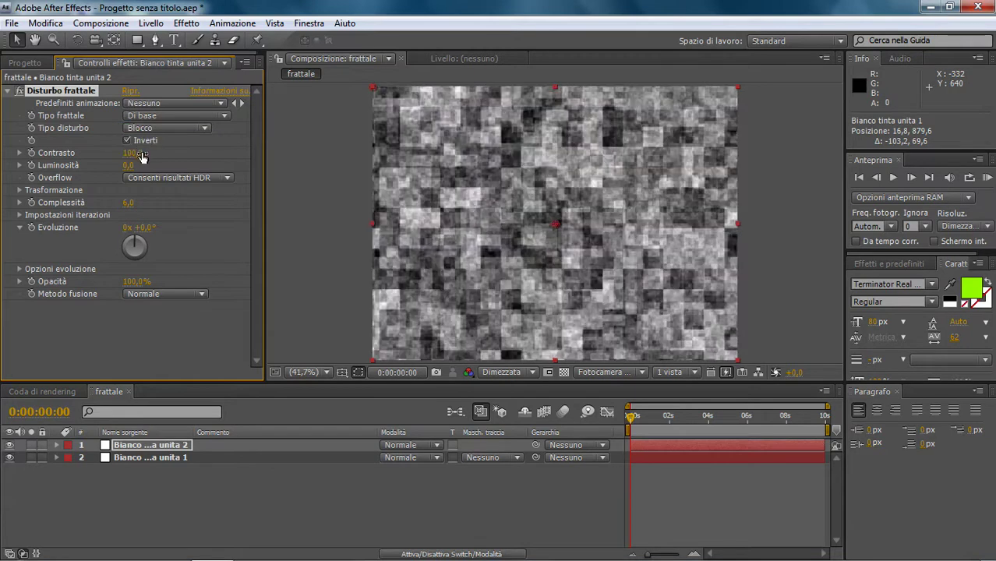
# Set the fractal noise's Contrasto to 900 and Luminosità to -14.
pyautogui.click(135, 154)
pyautogui.write('900')
pyautogui.press('Tab')
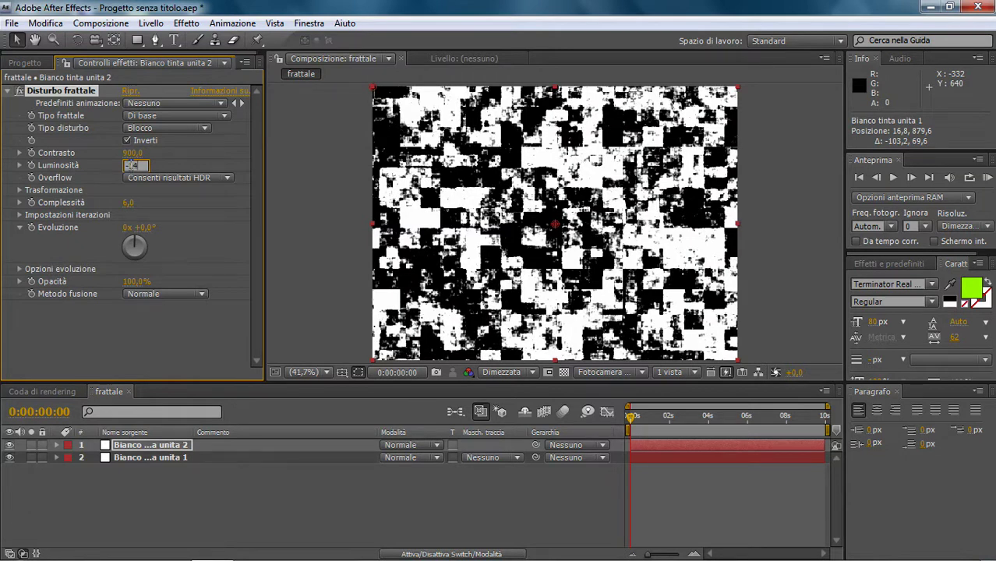
pyautogui.write('-14')
pyautogui.press('Return')
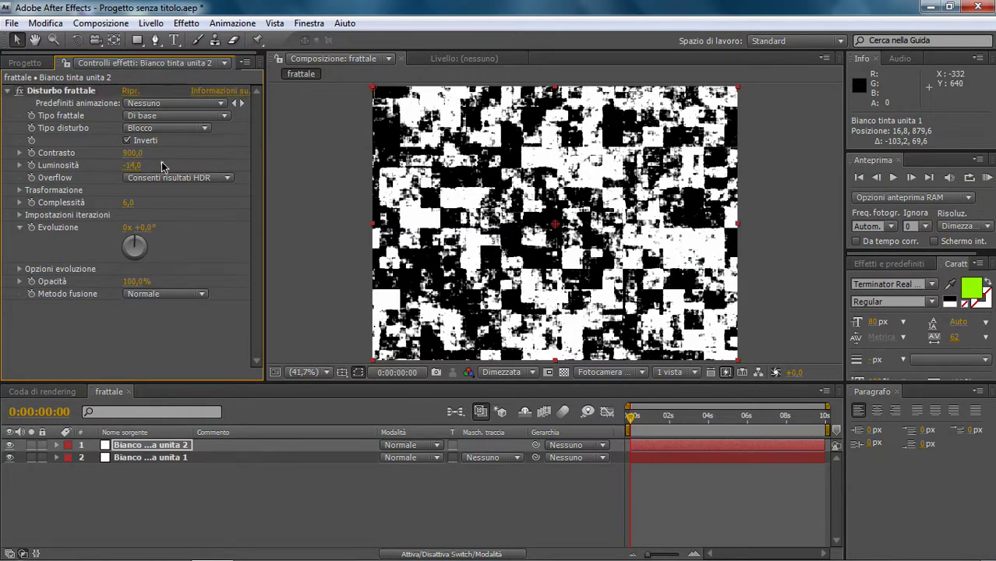
# Set the fractal noise's Overflow to Taglia and its Complessità to 10.
pyautogui.click(227, 177)
pyautogui.click(187, 133)
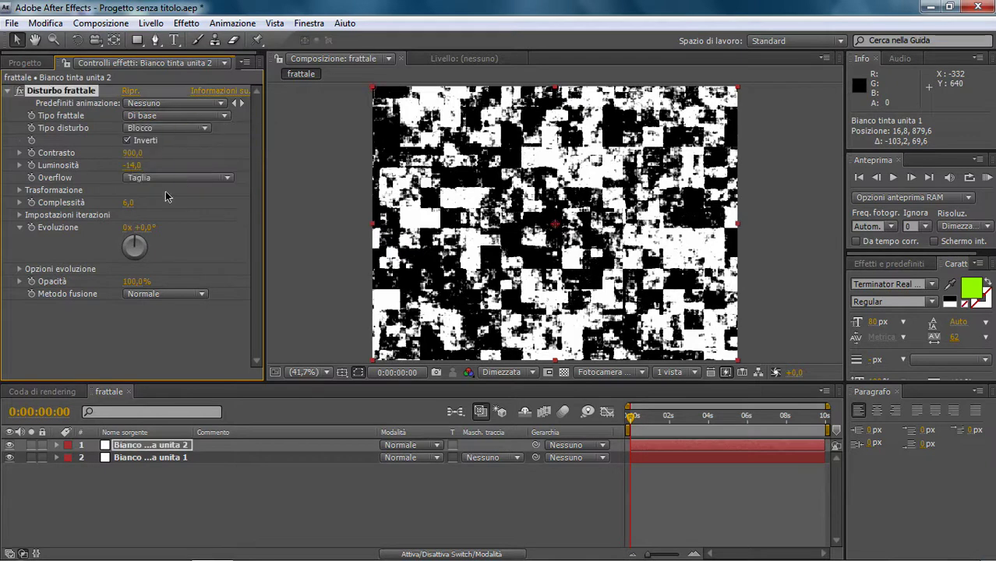
pyautogui.click(20, 191)
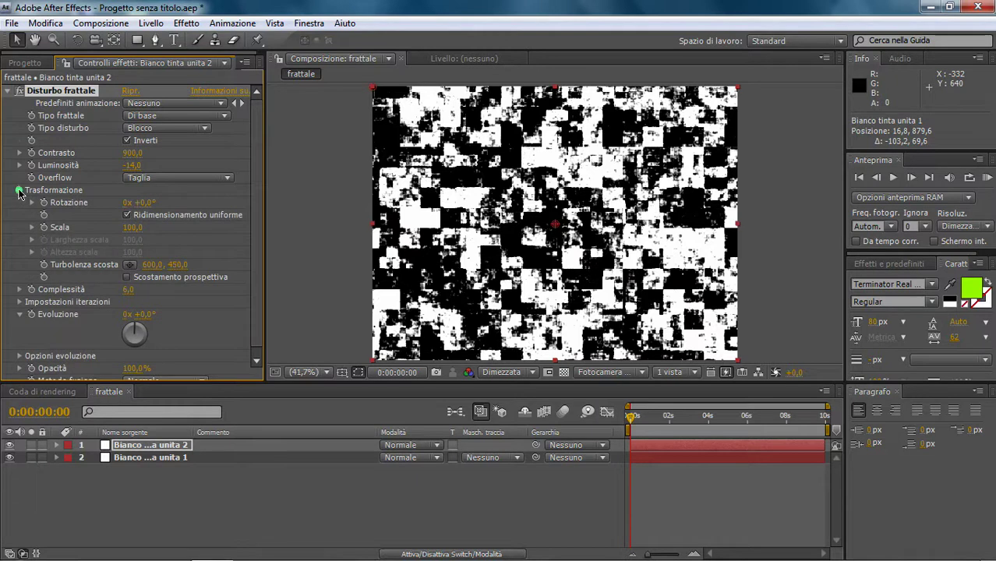
pyautogui.click(20, 191)
pyautogui.click(131, 203)
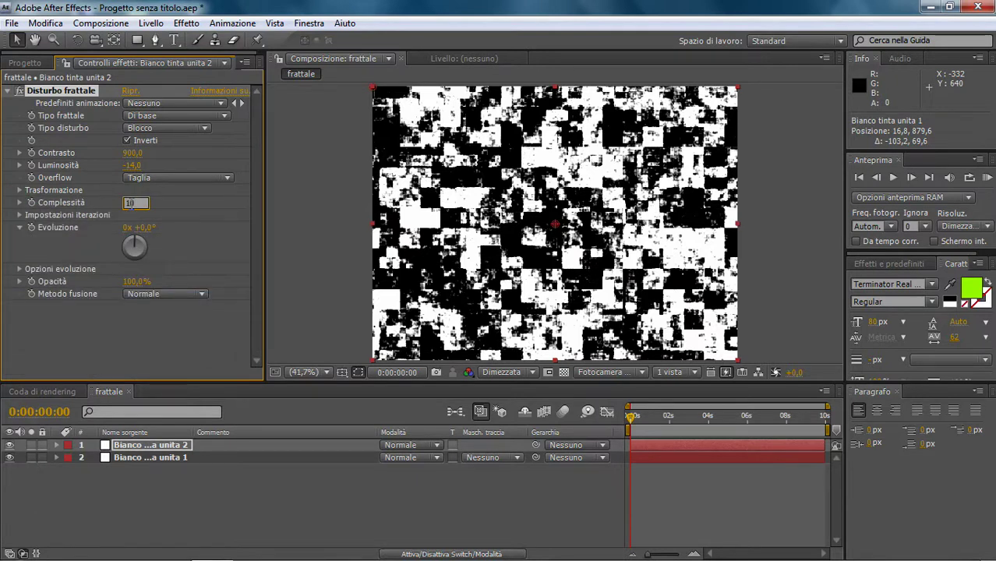
pyautogui.press('Return')
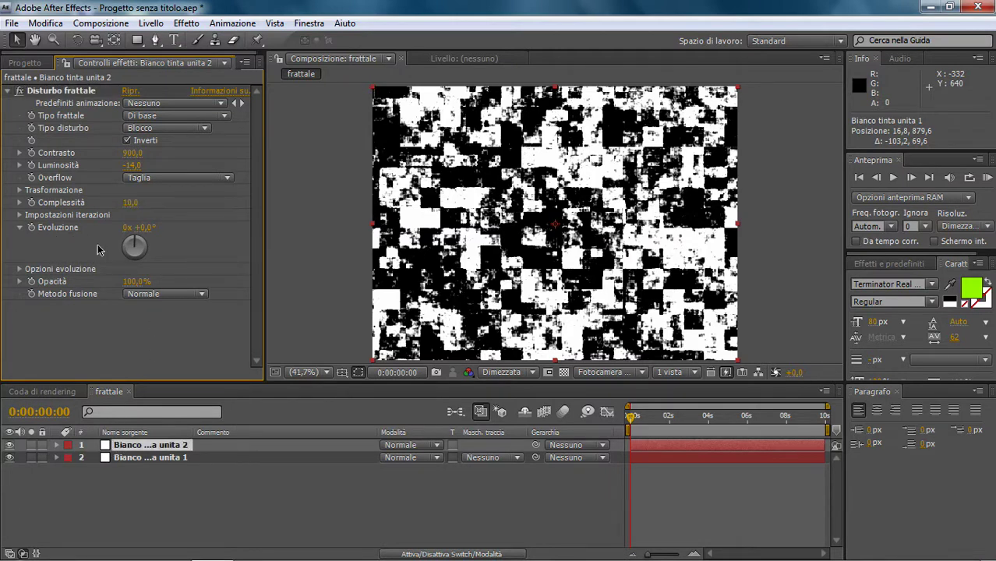
# Add the expression time*70 to the Evoluzione property of the top solid's Disturbo frattale effect.
pyautogui.click(56, 446)
pyautogui.click(70, 458)
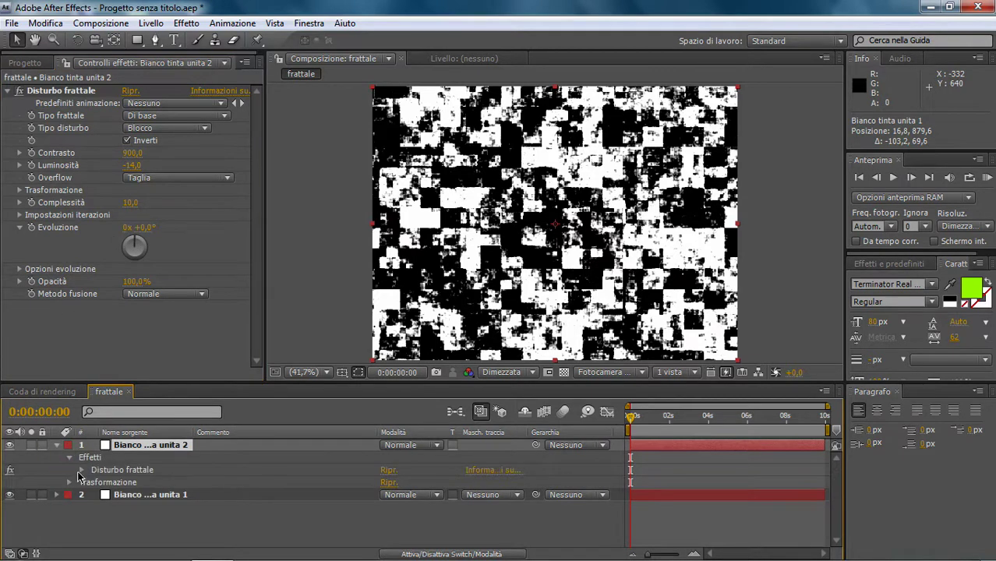
pyautogui.click(81, 470)
pyautogui.scroll(-5, 234, 484)
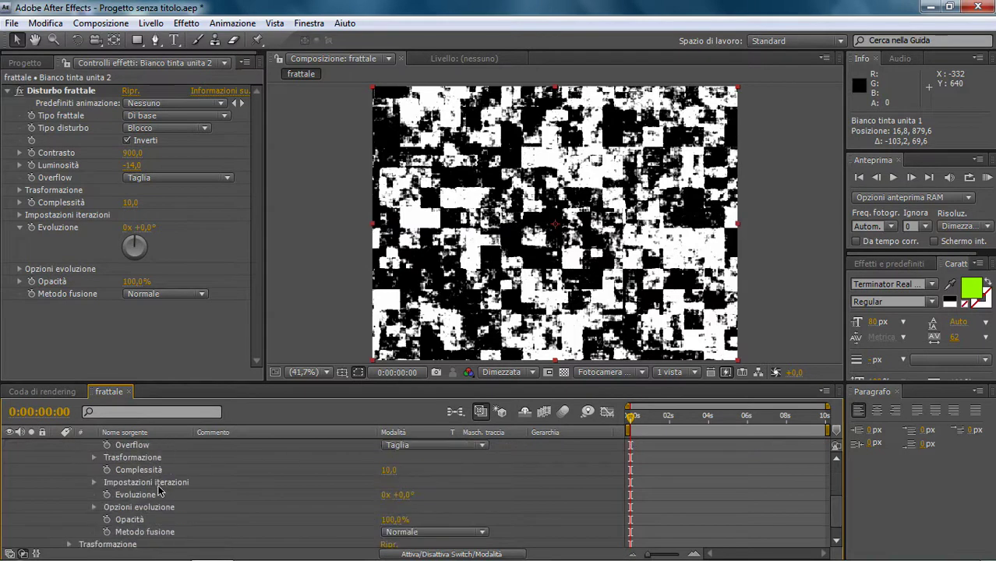
pyautogui.click(137, 496)
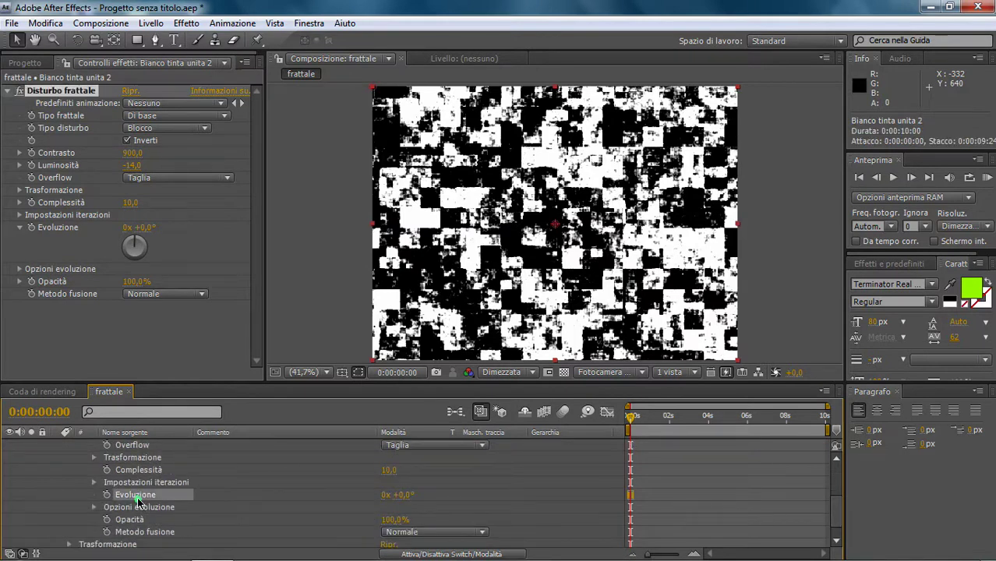
pyautogui.click(231, 23)
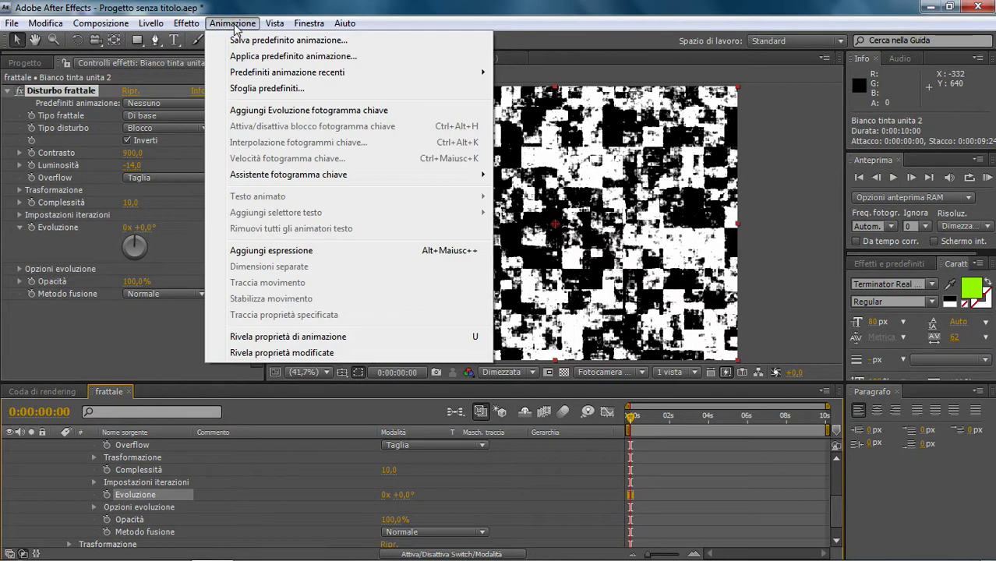
pyautogui.click(285, 252)
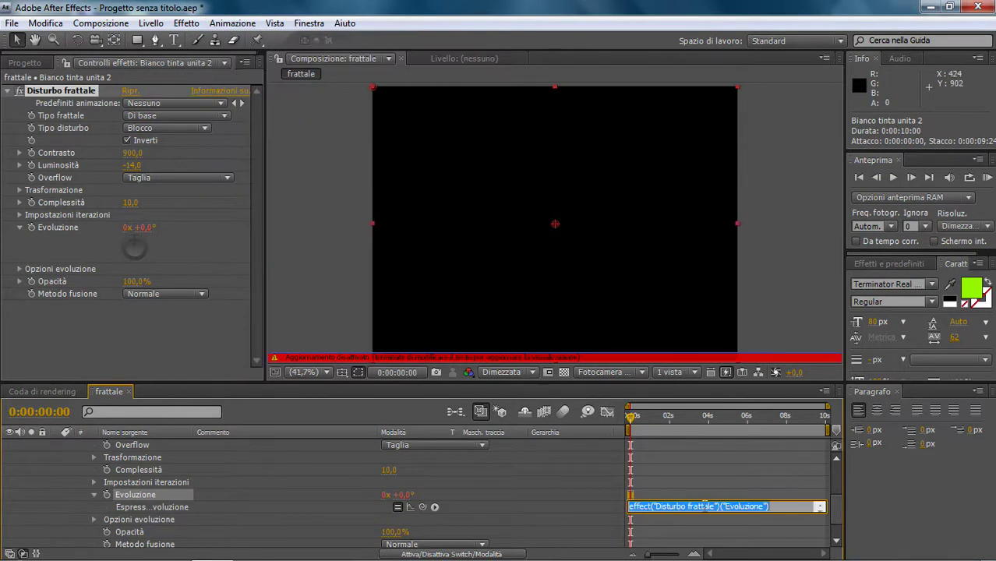
pyautogui.press('BackSpace')
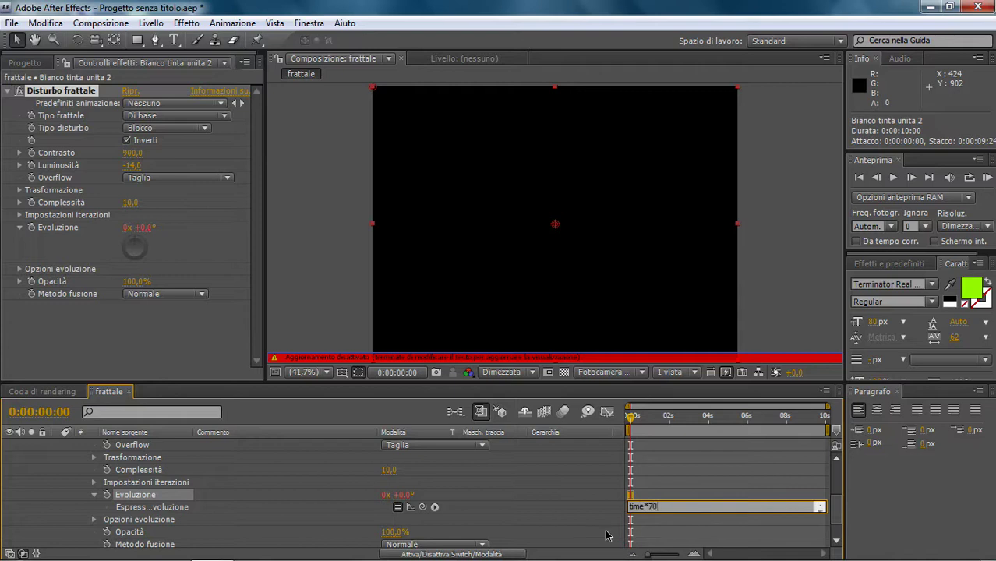
pyautogui.write('time*70')
pyautogui.click(571, 507)
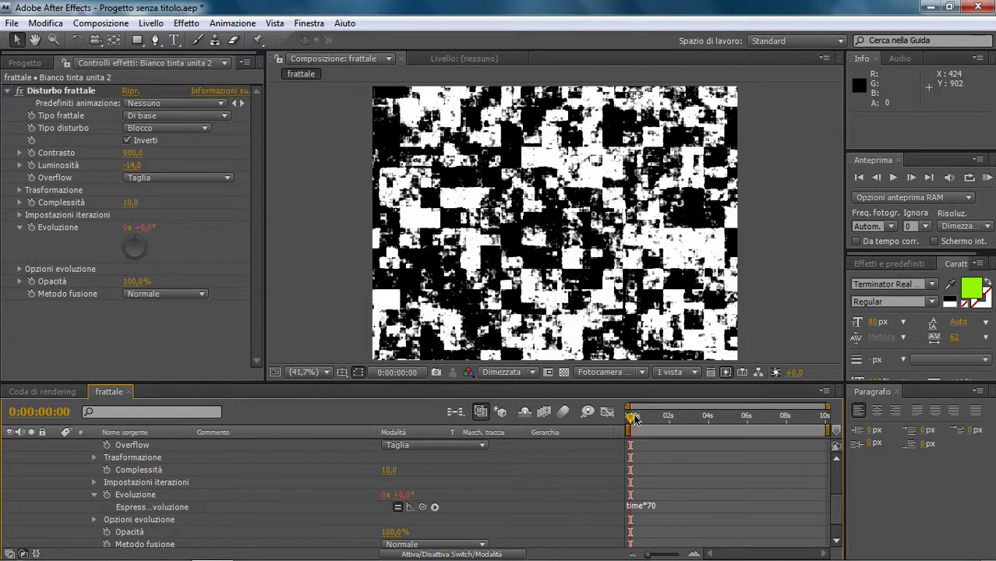
# Scrub to 0:00:02:06 and run a RAM preview to check the animated fractal noise.
pyautogui.moveTo(632, 421); pyautogui.dragTo(674, 422)
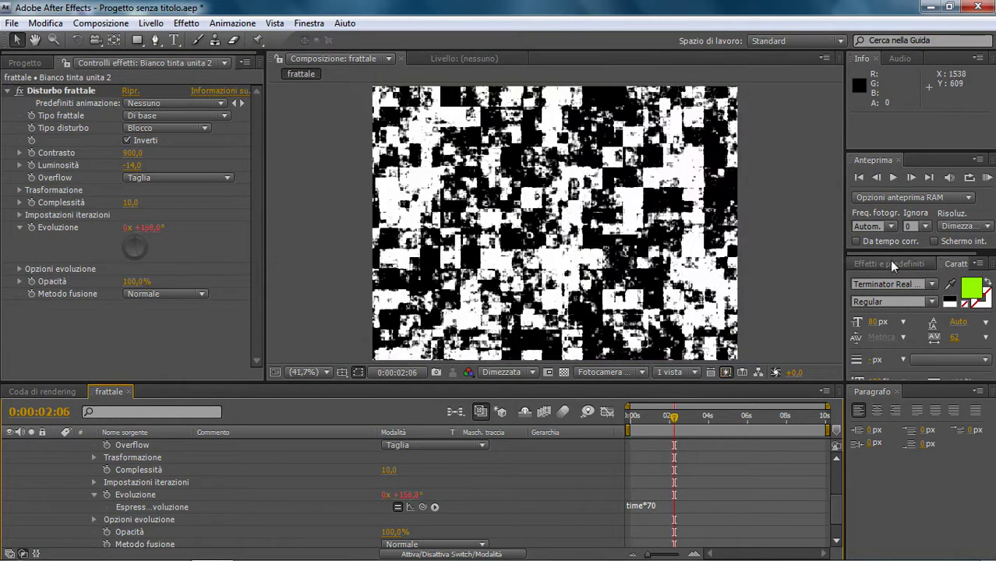
pyautogui.click(986, 177)
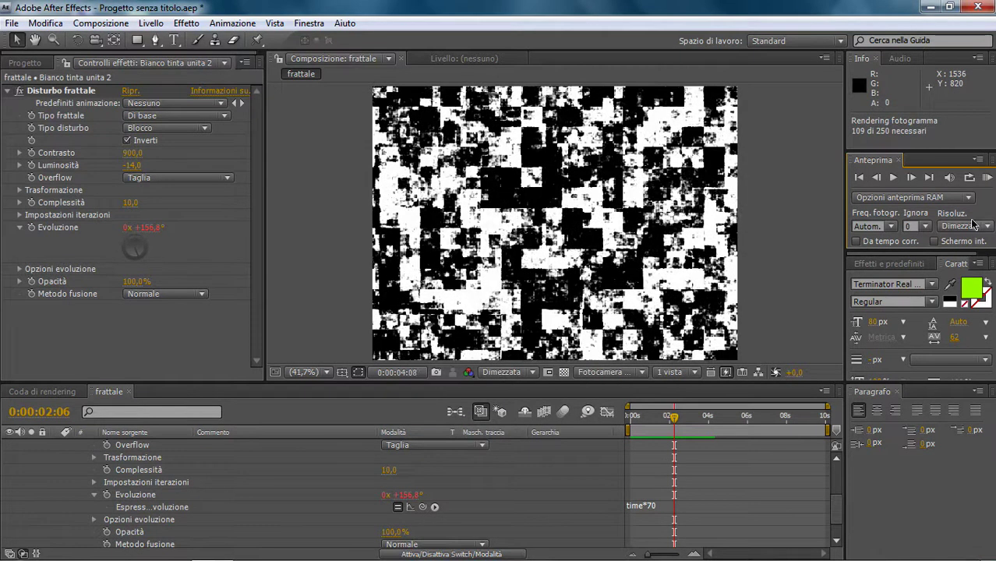
pyautogui.click(987, 178)
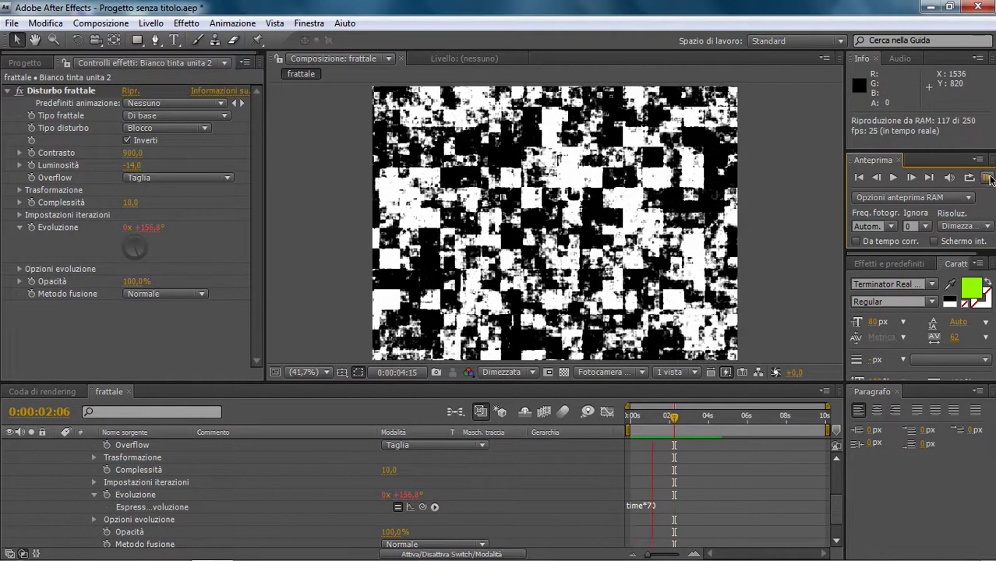
pyautogui.click(445, 150)
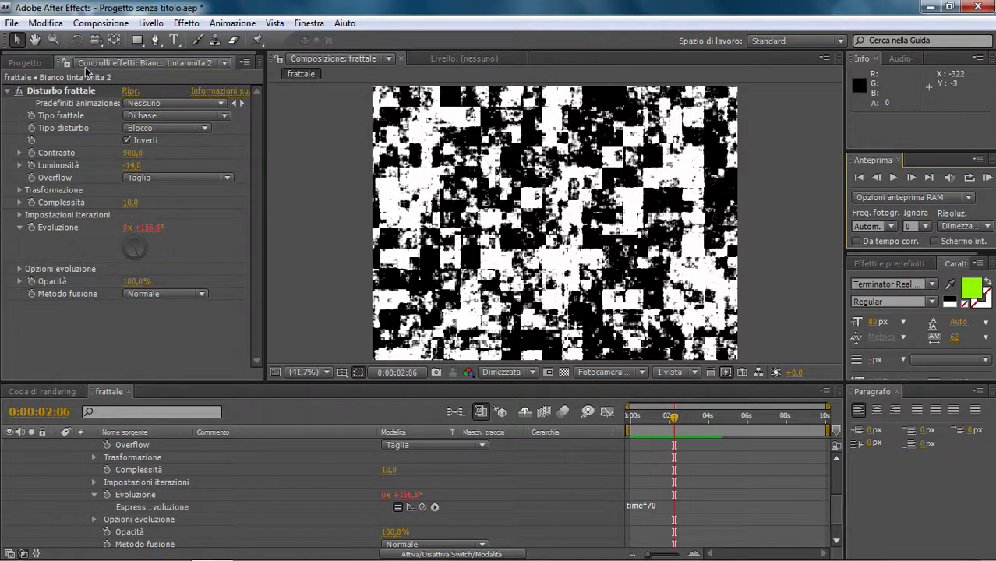
# Collapse the Disturbo frattale effect's settings and the top solid layer's properties.
pyautogui.click(7, 91)
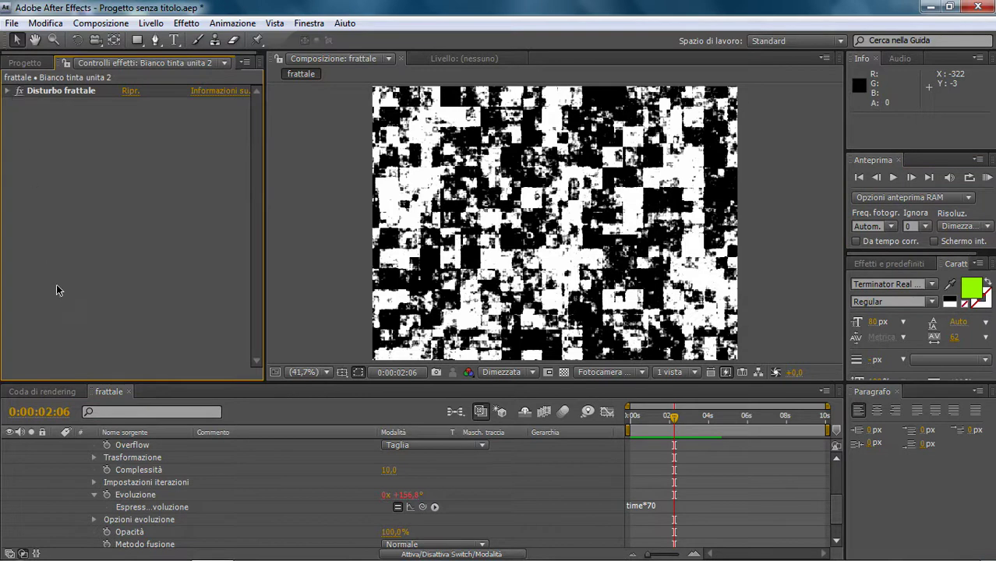
pyautogui.scroll(3, 80, 451)
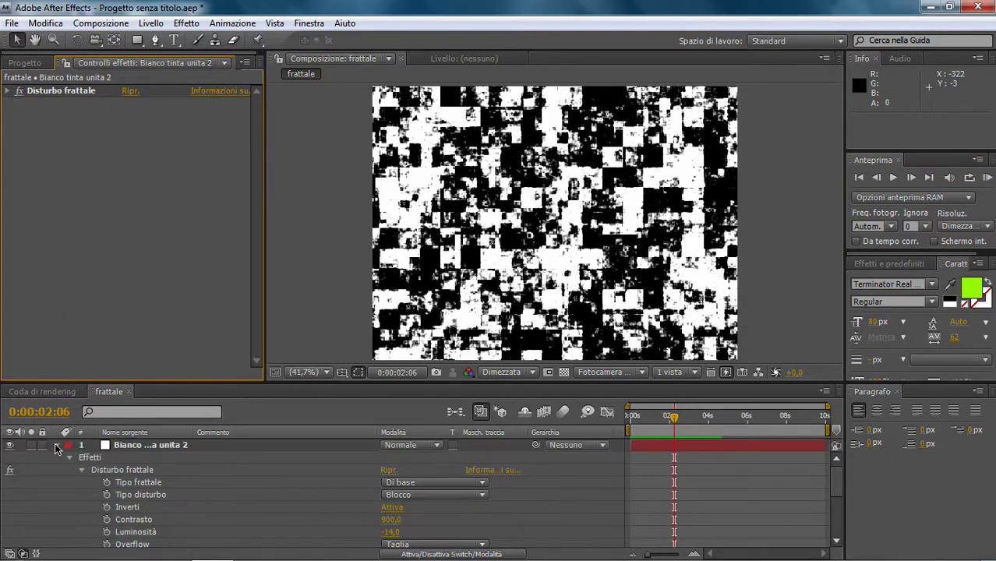
pyautogui.click(56, 447)
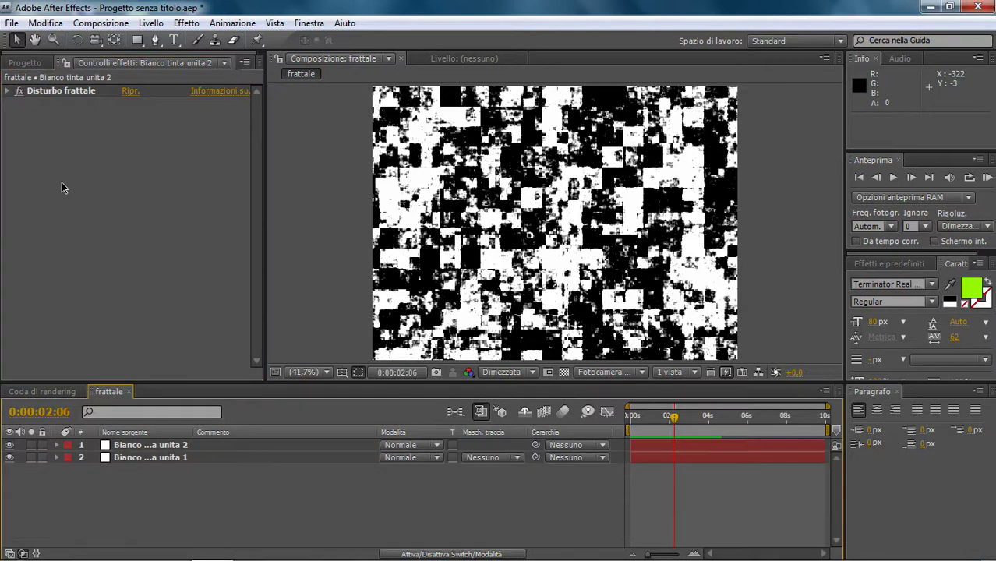
# Apply the Mosaico effect to the top solid with 60 horizontal and 35 vertical blocks, and collapse its settings.
pyautogui.click(125, 446)
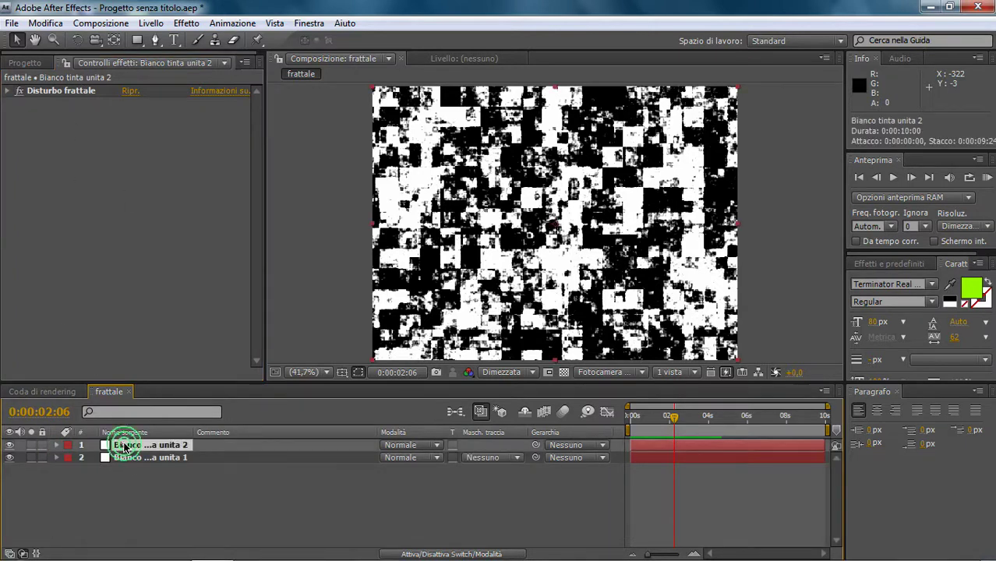
pyautogui.click(186, 23)
pyautogui.moveTo(289, 418)
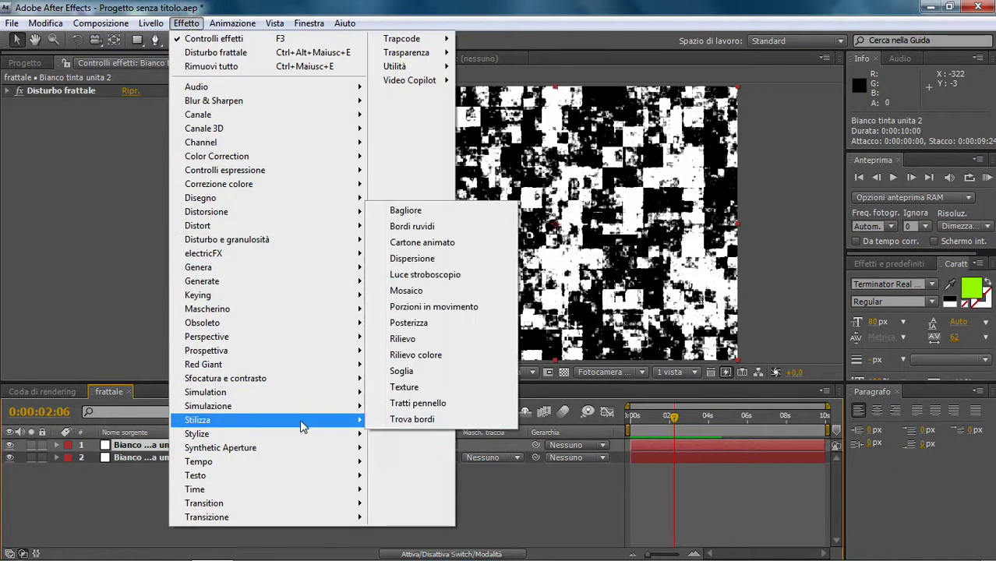
pyautogui.click(407, 291)
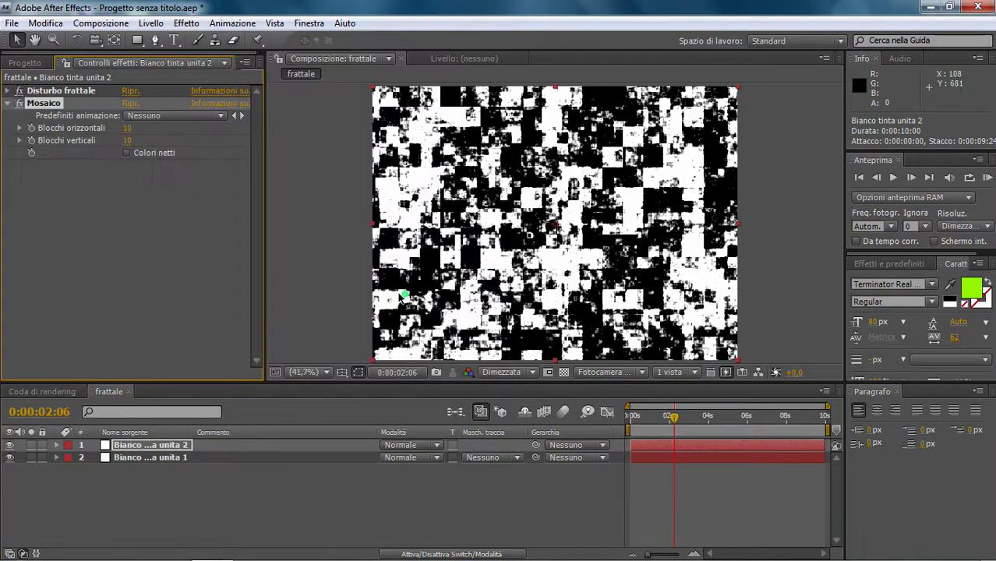
pyautogui.click(127, 130)
pyautogui.write('6')
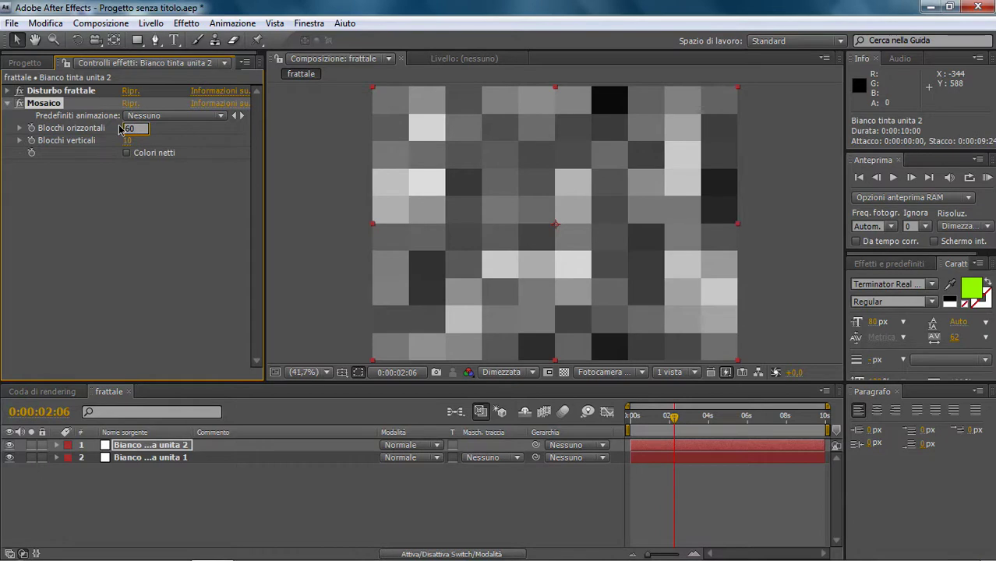
pyautogui.click(128, 140)
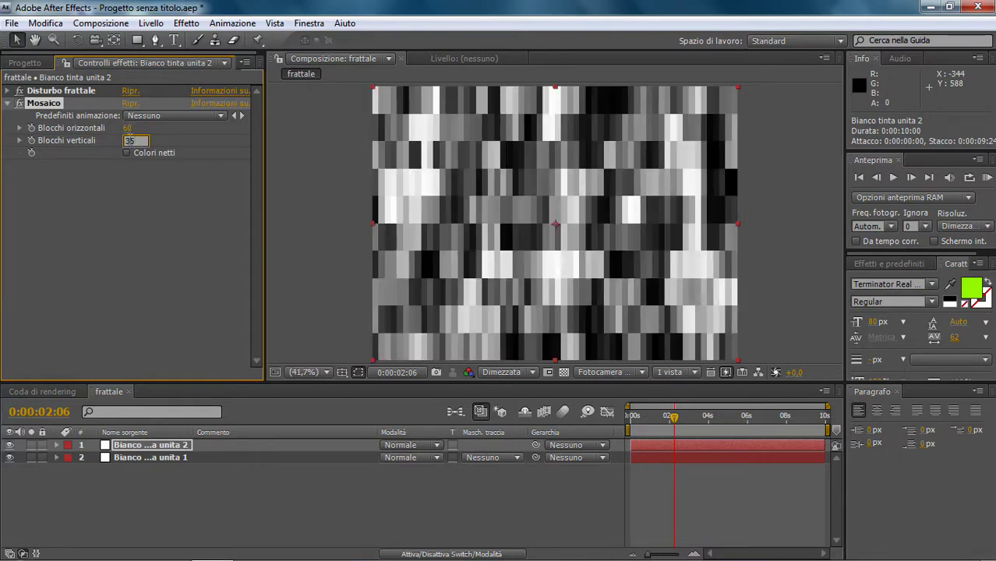
pyautogui.click(142, 188)
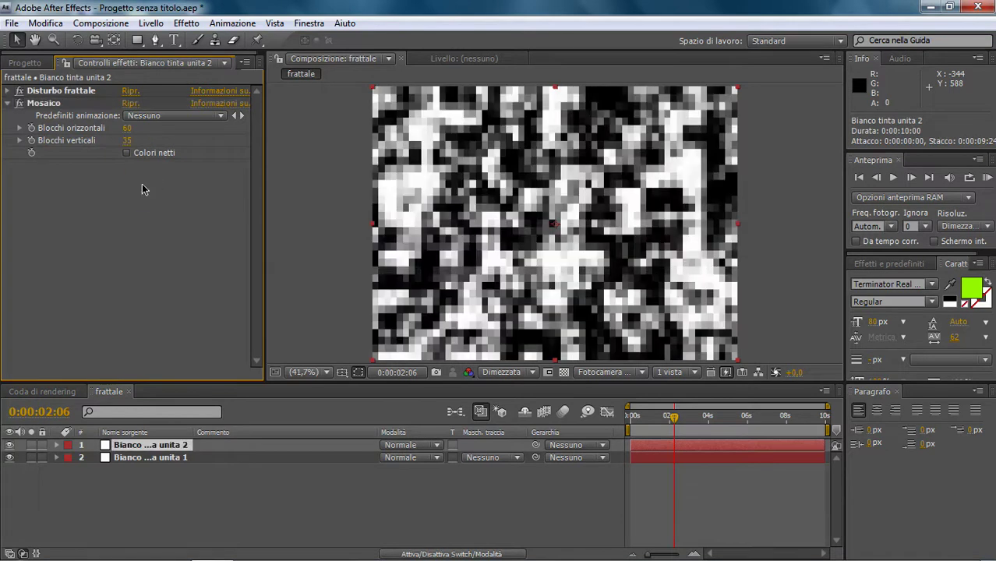
pyautogui.click(43, 103)
pyautogui.click(8, 103)
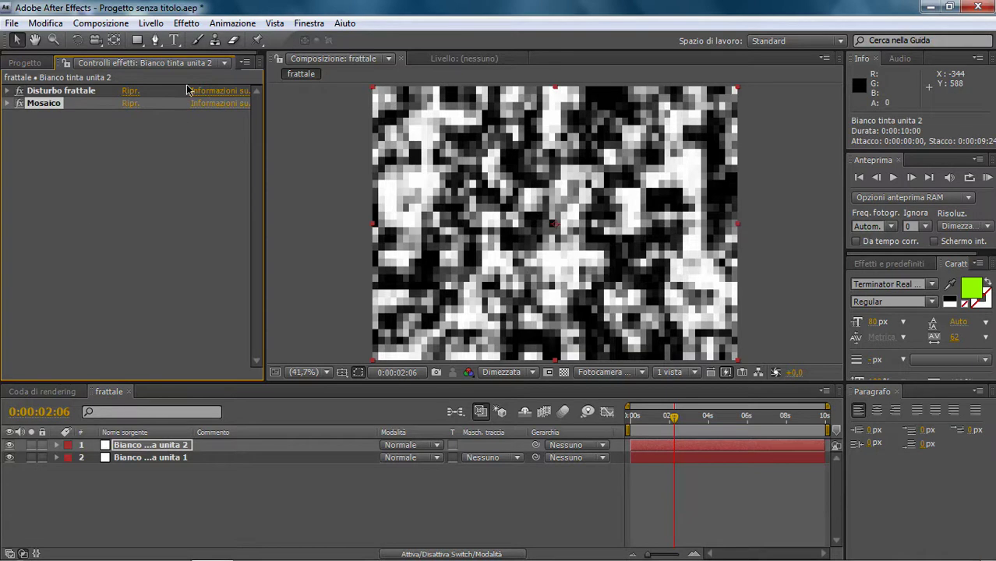
# Apply the Colorama effect to the top solid with the Grigio spettro preset palette for the output cycle.
pyautogui.click(187, 23)
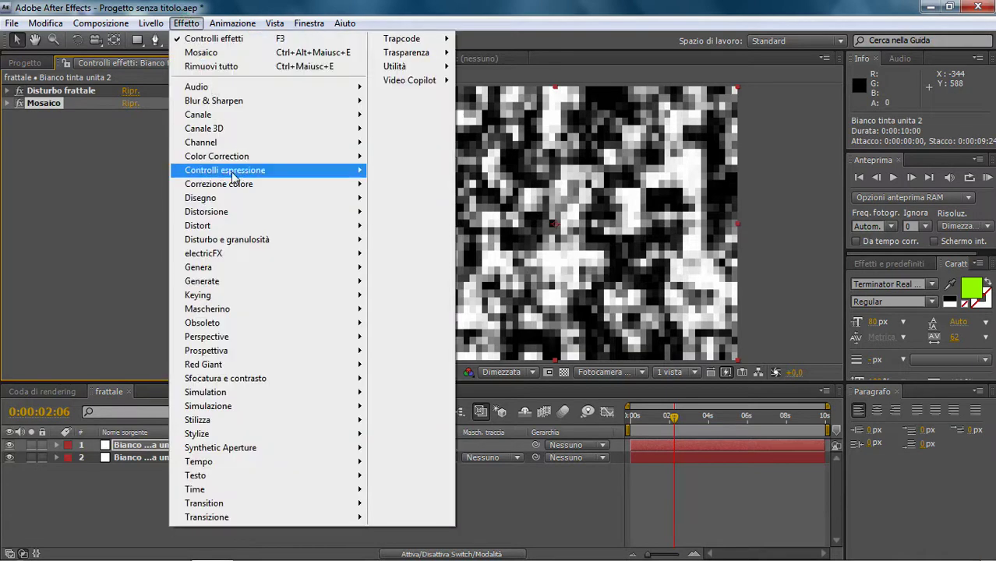
pyautogui.moveTo(248, 186)
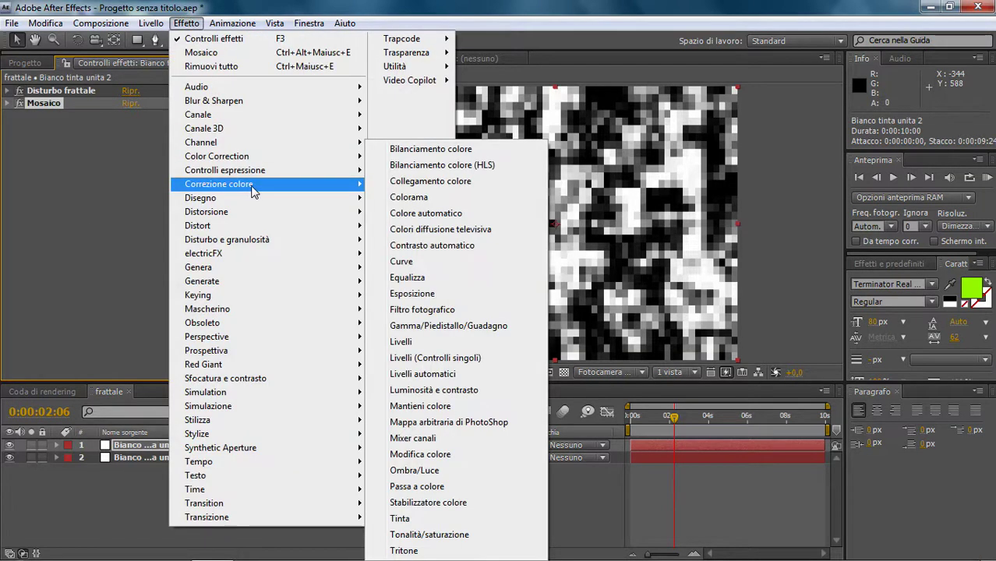
pyautogui.click(395, 197)
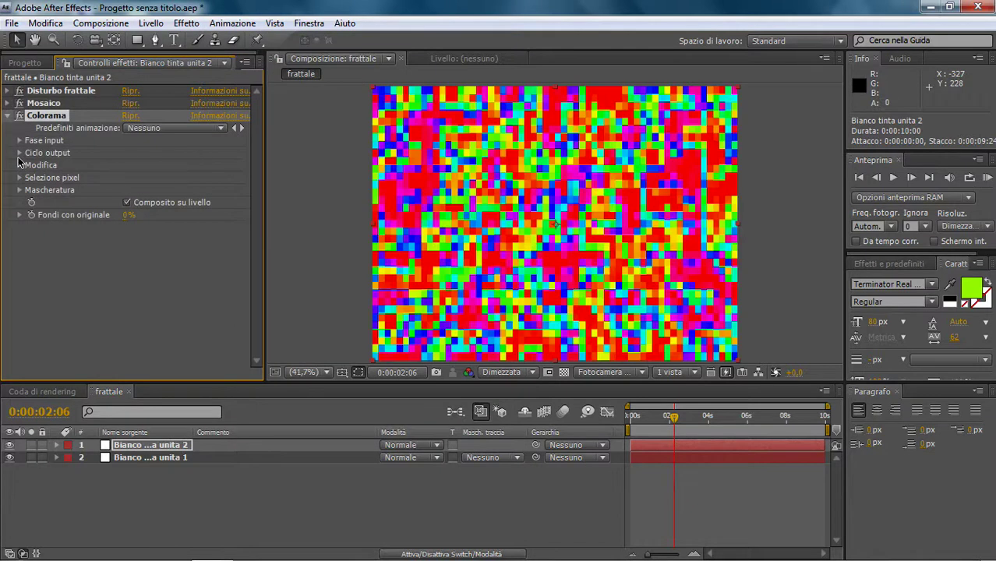
pyautogui.click(20, 153)
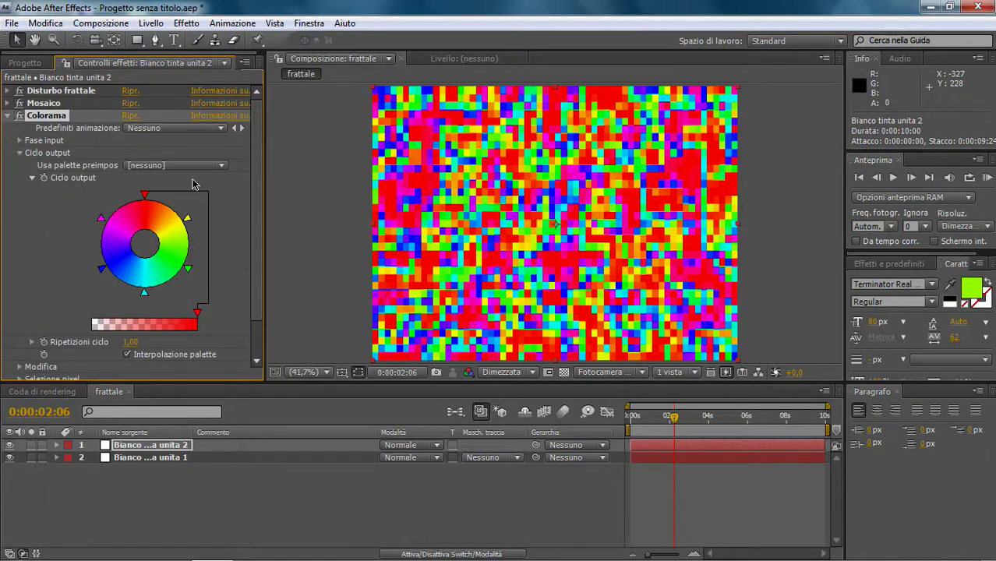
pyautogui.click(222, 167)
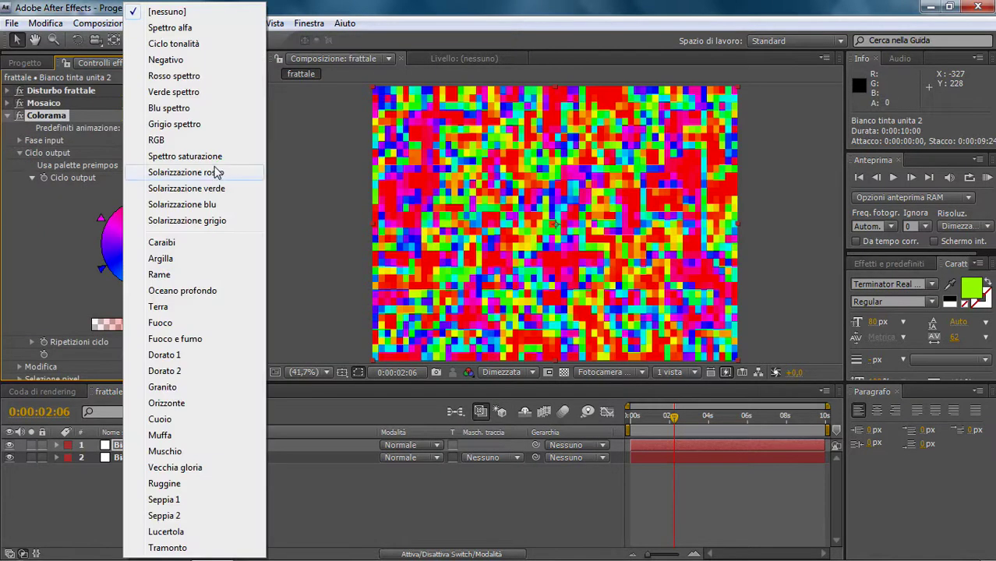
pyautogui.click(175, 125)
# Set the Colorama effect's Fondi con originale to 20%.
pyautogui.moveTo(254, 217); pyautogui.dragTo(258, 265)
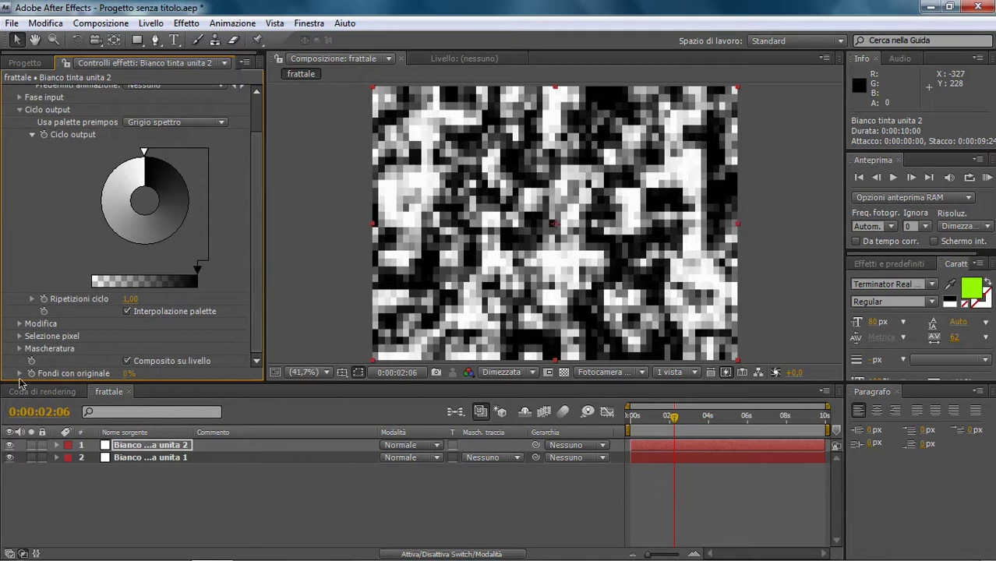
pyautogui.click(127, 374)
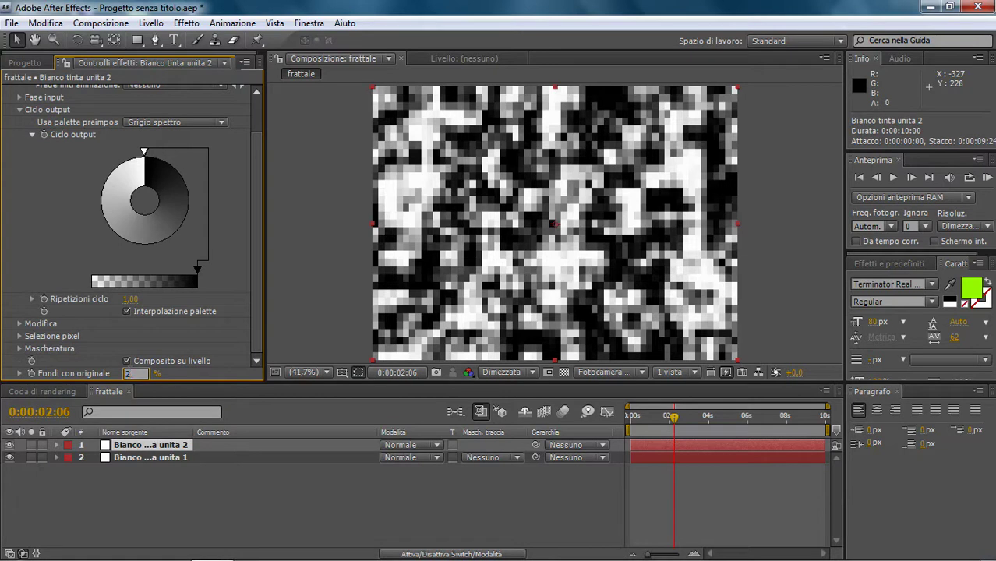
pyautogui.write('20')
pyautogui.press('Return')
pyautogui.scroll(2, 21, 121)
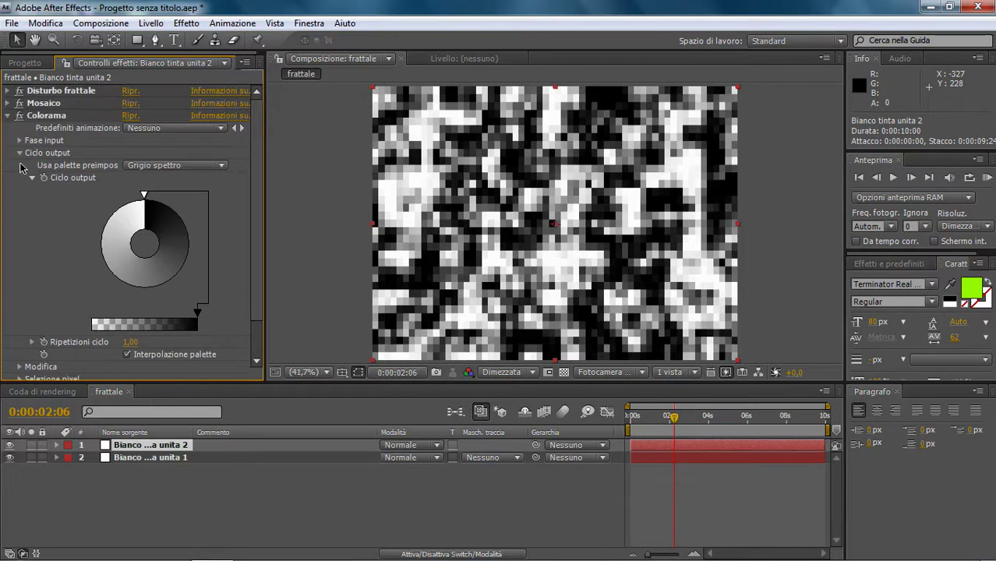
# Collapse the Colorama settings and set the bottom solid's track matte to Mascherino luminanza "Bianco tinta unita 2".
pyautogui.click(9, 116)
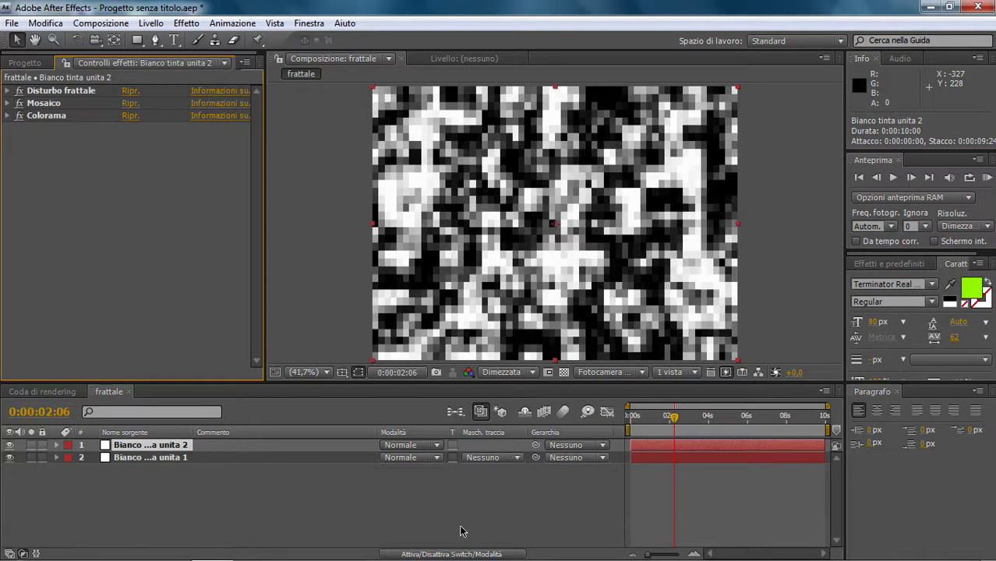
pyautogui.click(458, 552)
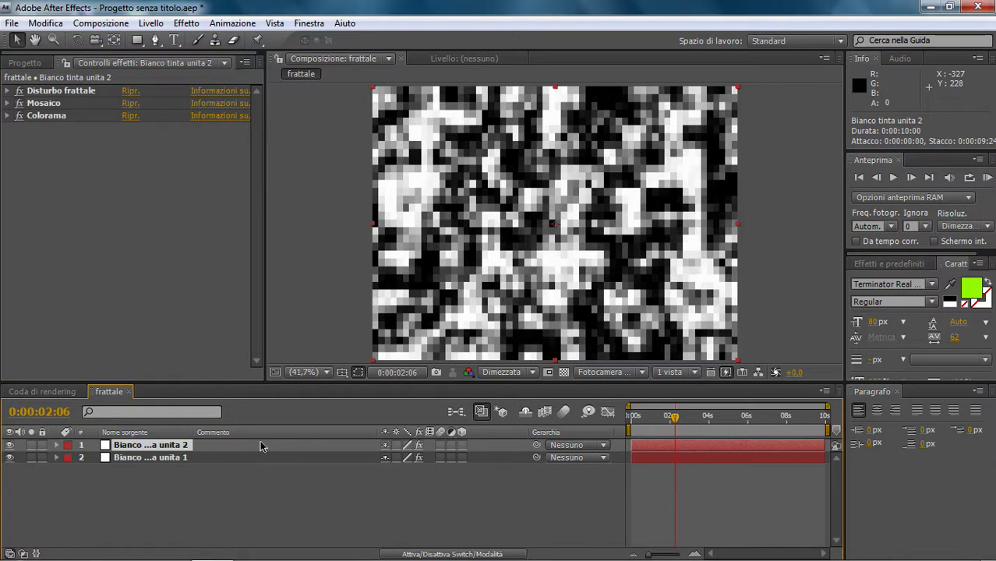
pyautogui.click(463, 554)
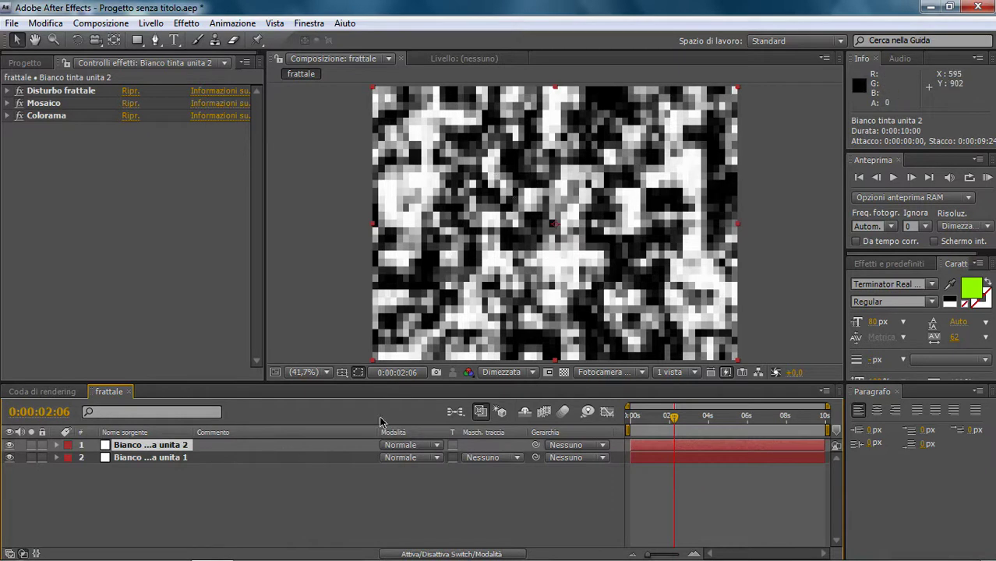
pyautogui.click(517, 459)
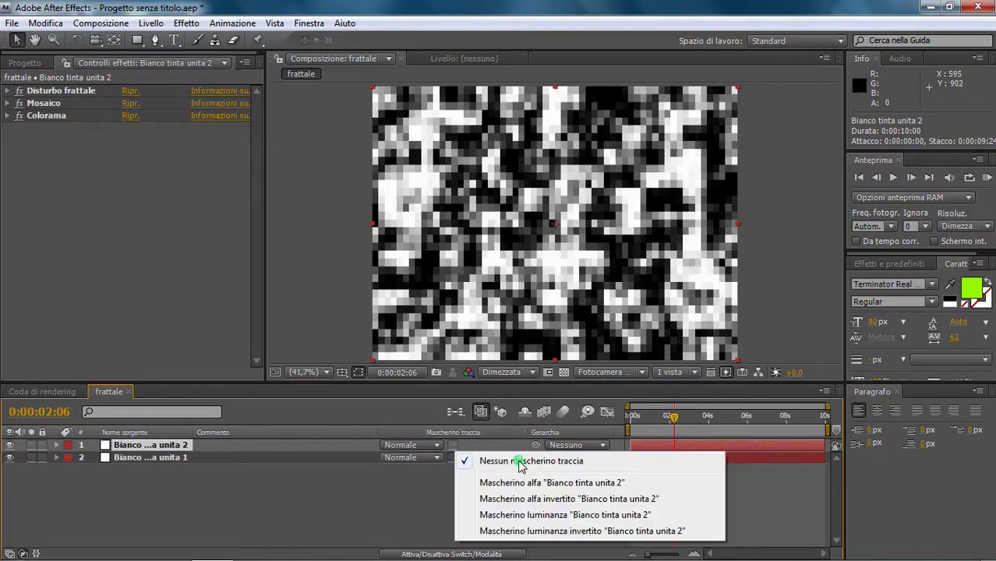
pyautogui.click(524, 515)
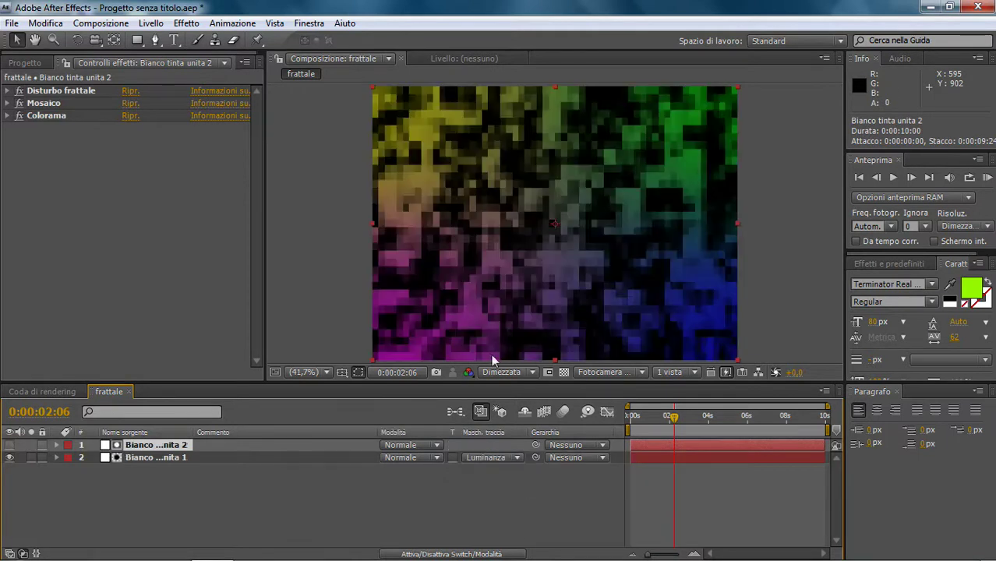
# Run a RAM preview of the frattale composition to check the animated matte.
pyautogui.click(985, 177)
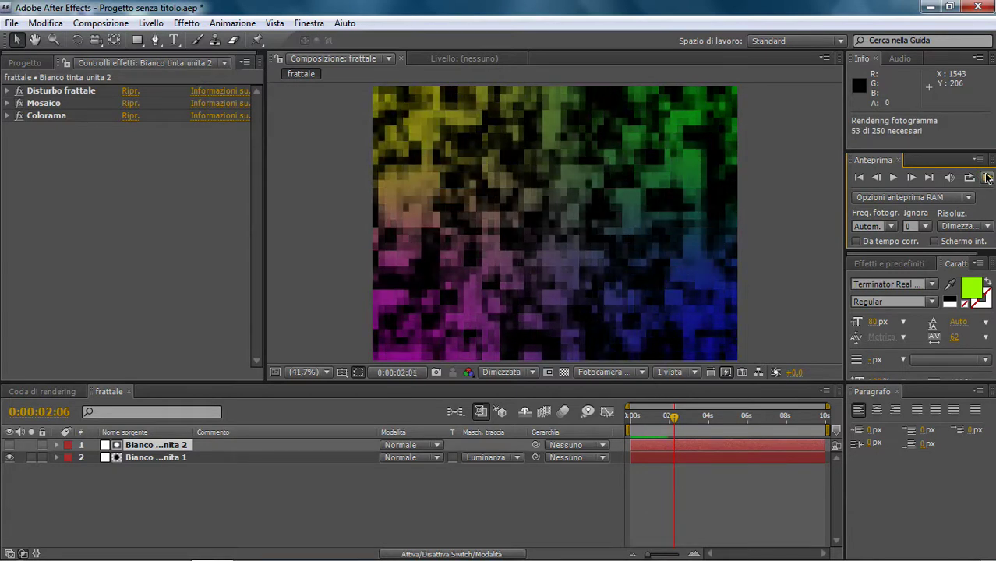
pyautogui.click(987, 179)
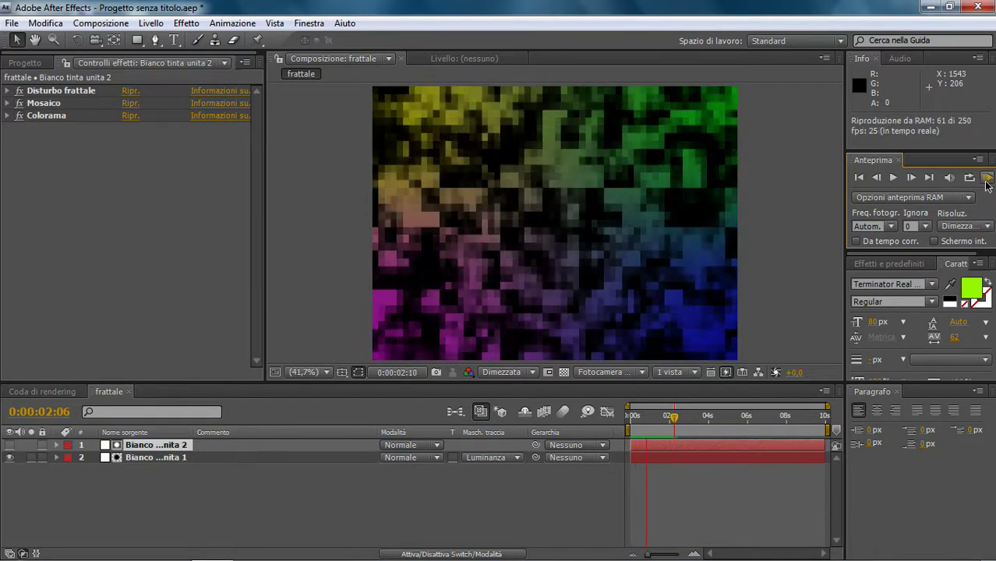
pyautogui.click(987, 180)
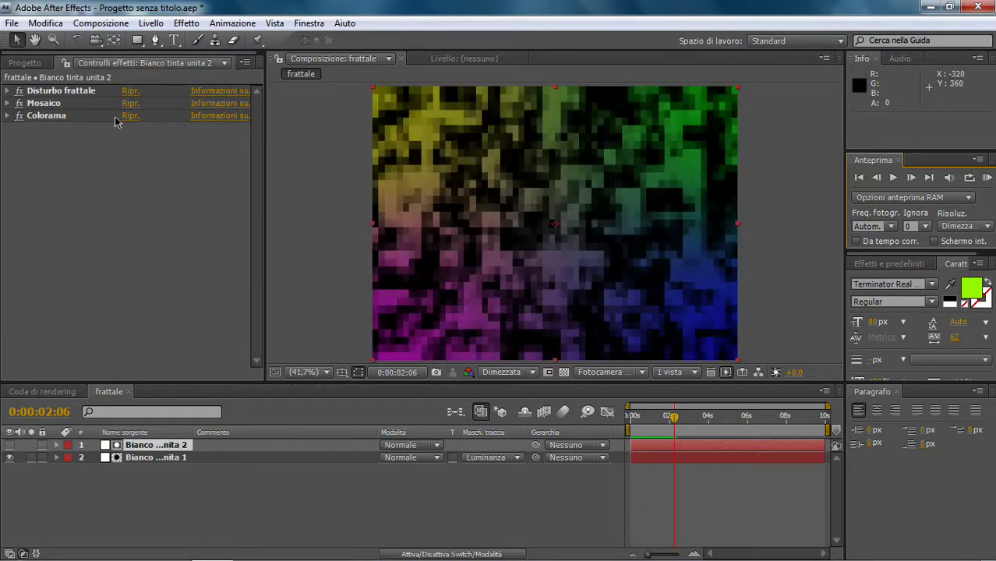
# Create a composition named frattale con griglia at 1200 x 900 px, 25 fps and 10 seconds long.
pyautogui.click(103, 24)
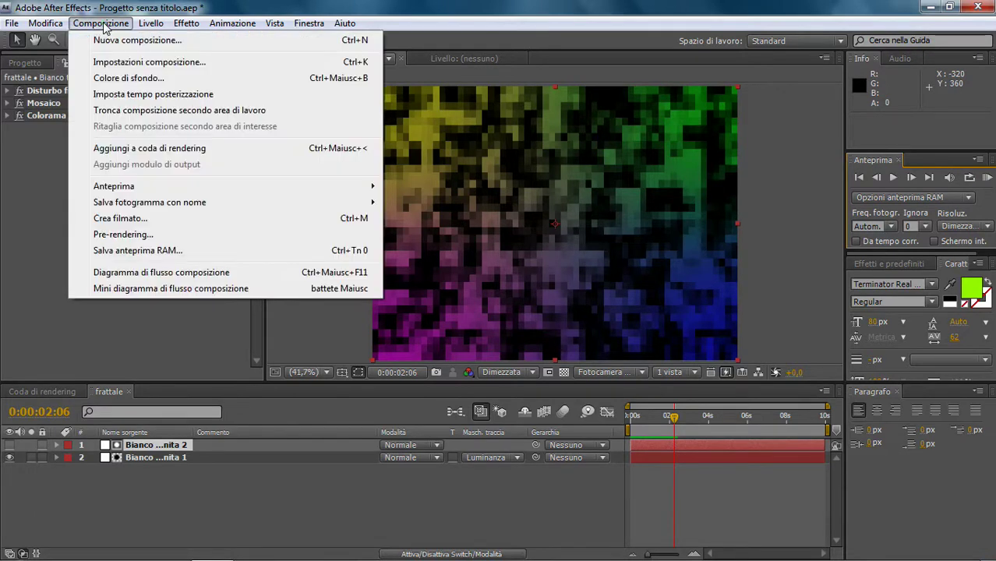
pyautogui.click(119, 42)
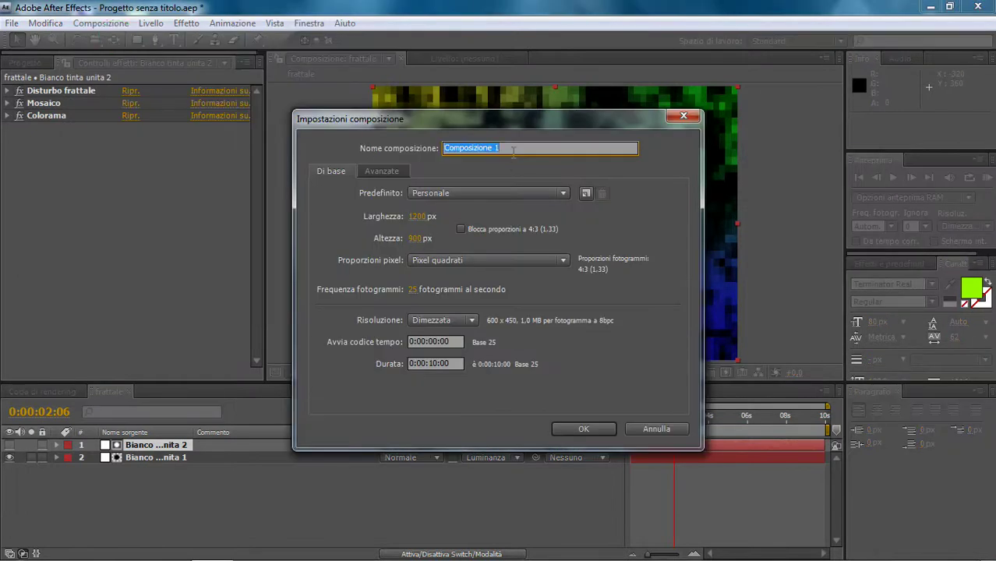
pyautogui.write('frattale')
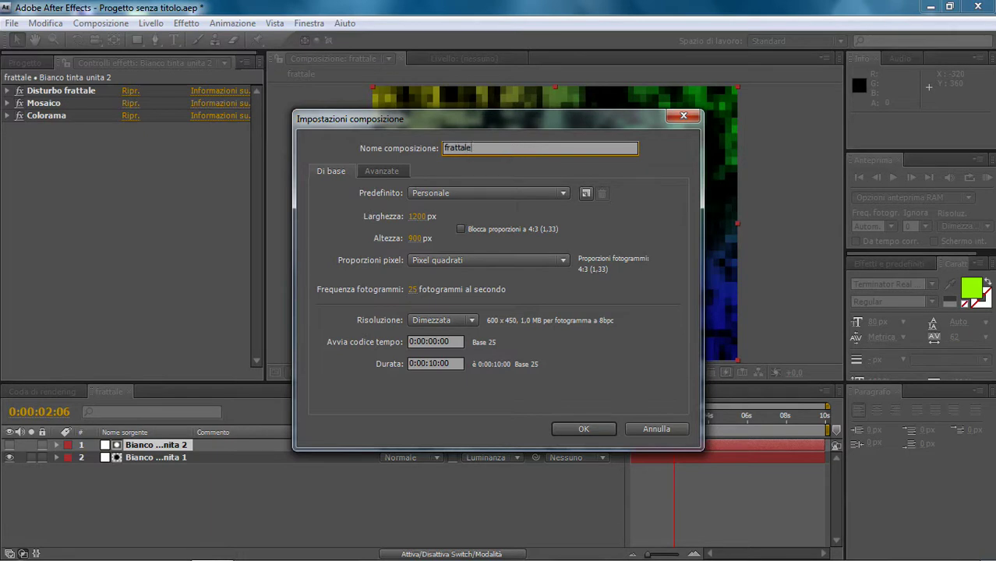
pyautogui.write(' con gr')
pyautogui.click(584, 429)
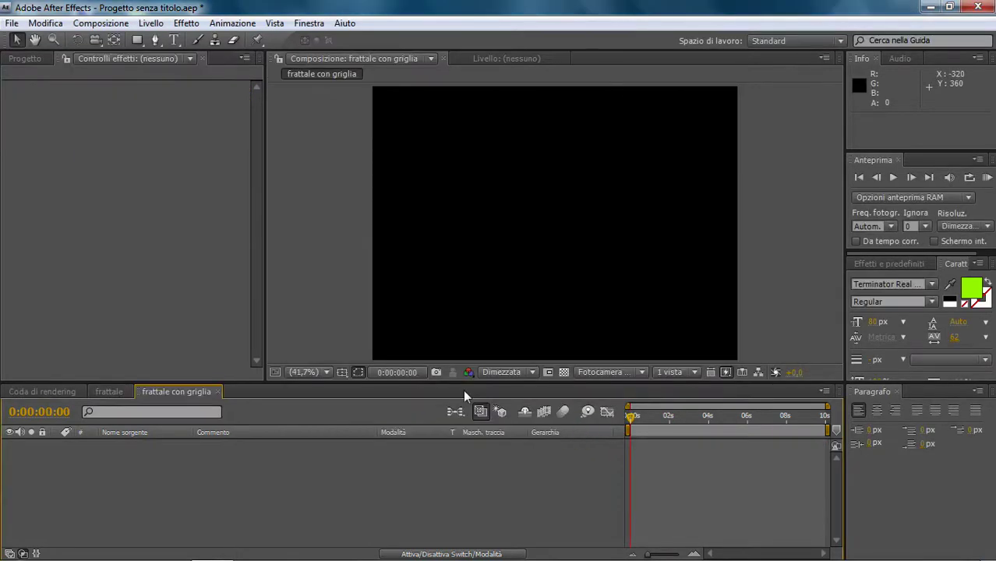
# Add a white 1200 x 900 px solid layer to the frattale con griglia composition.
pyautogui.click(153, 24)
pyautogui.moveTo(244, 39)
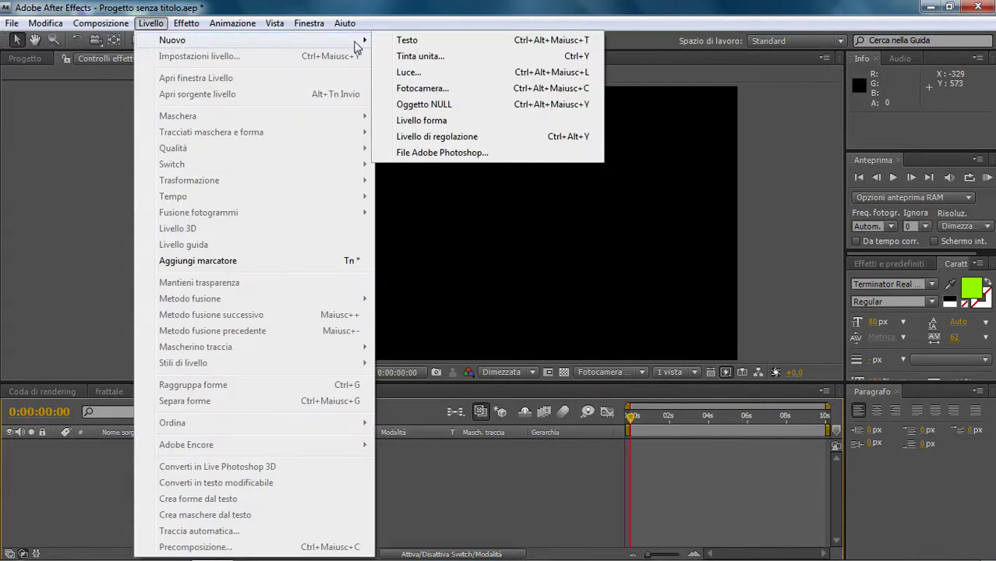
pyautogui.click(406, 58)
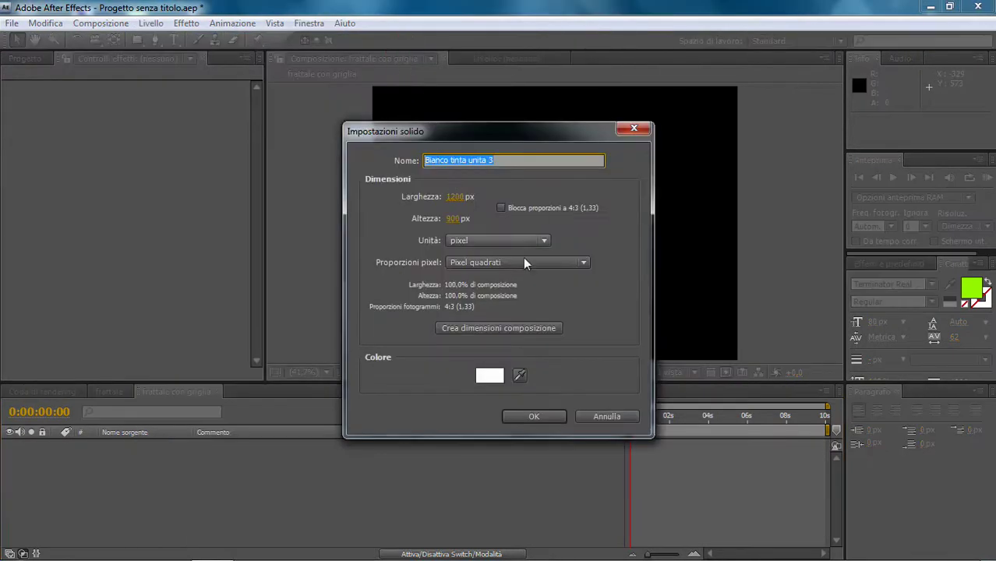
pyautogui.click(521, 415)
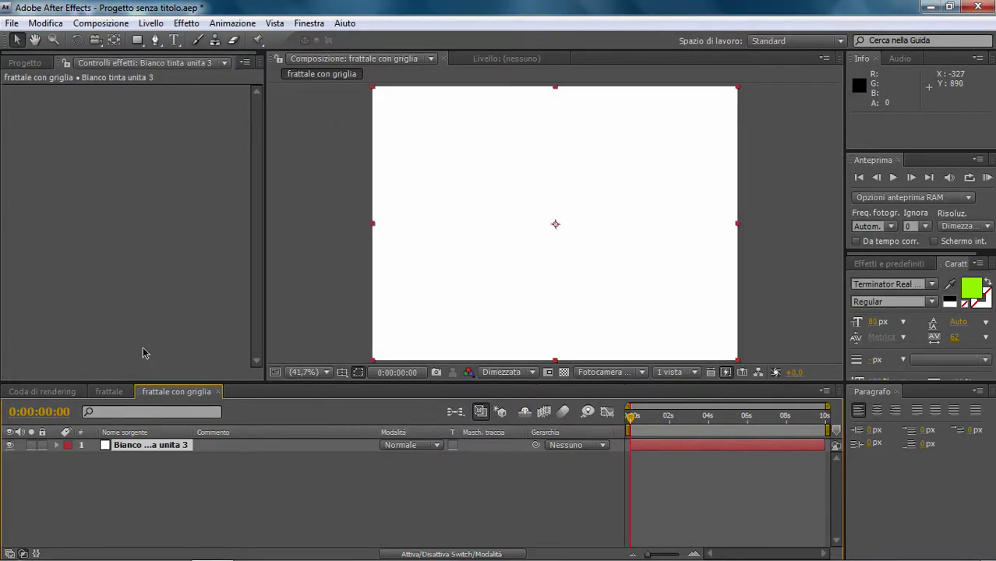
# Copy the Disturbo frattale and Mosaico effects from the frattale composition's top solid onto the new solid in frattale con griglia.
pyautogui.click(110, 392)
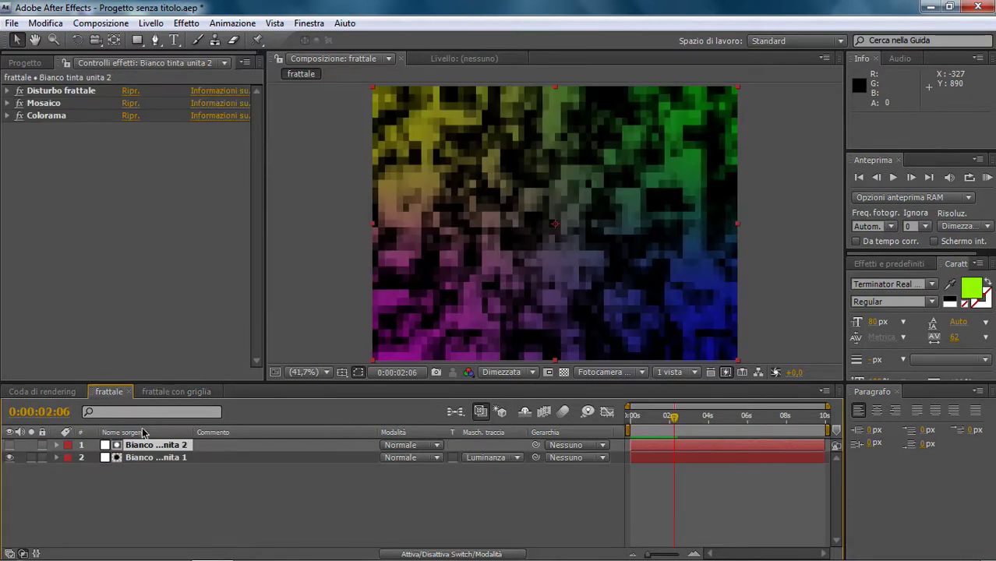
pyautogui.click(42, 107)
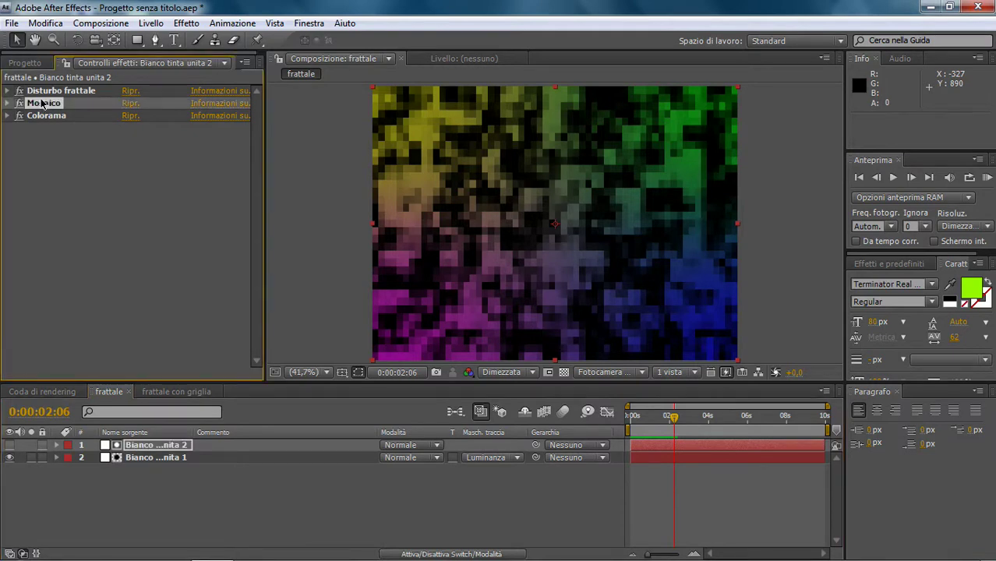
pyautogui.keyDown('shift'); pyautogui.click(42, 91); pyautogui.keyUp('shift')
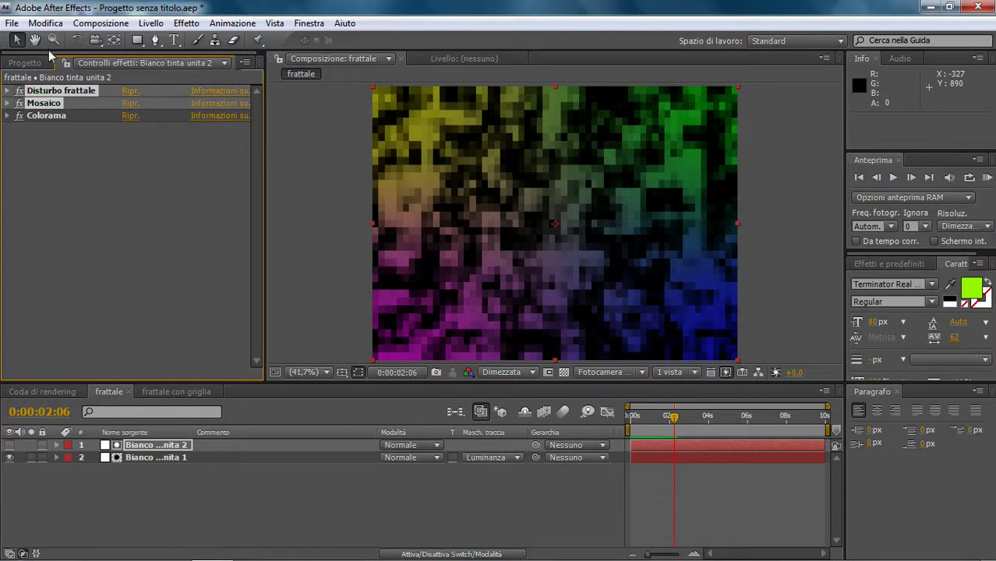
pyautogui.click(45, 23)
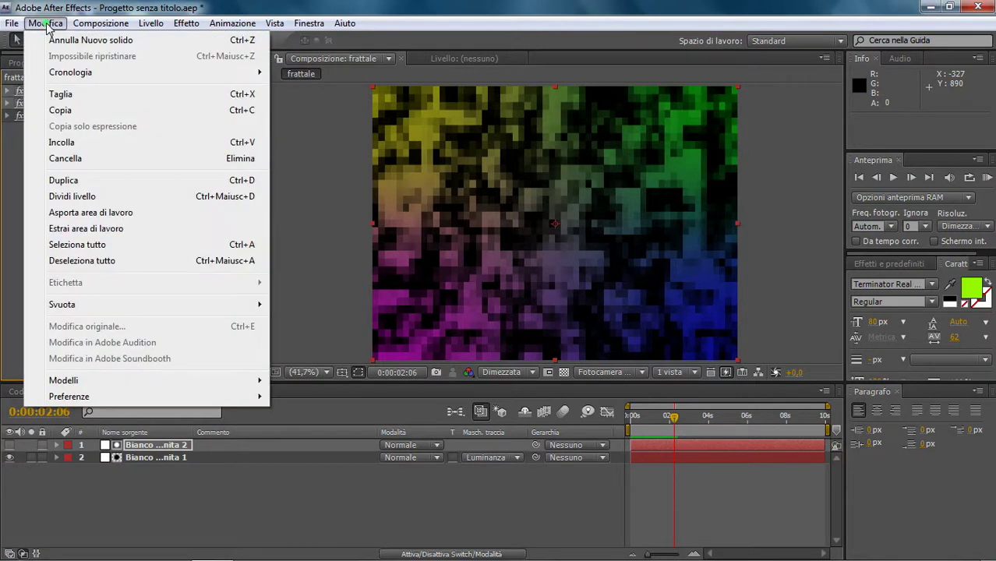
pyautogui.click(69, 110)
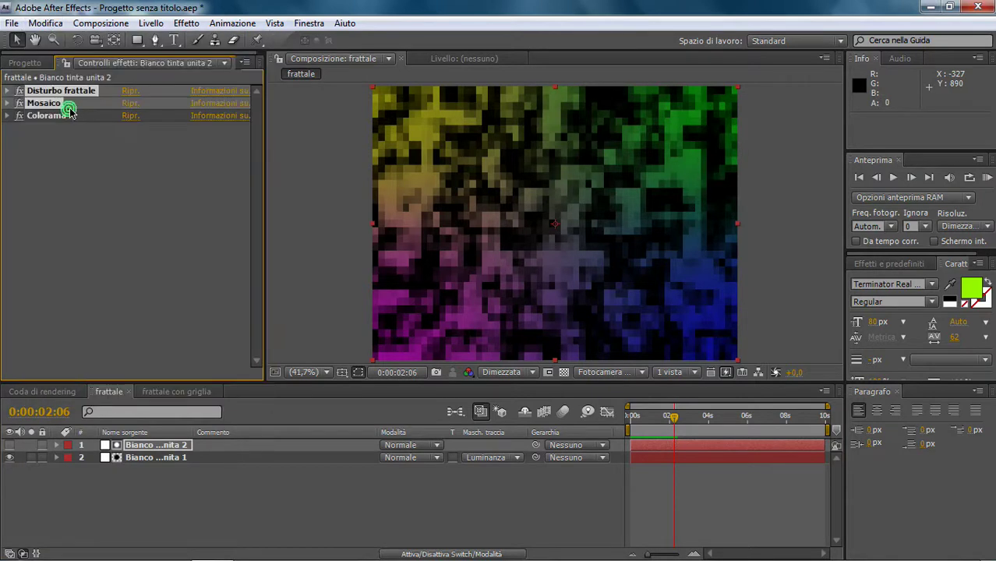
pyautogui.click(159, 391)
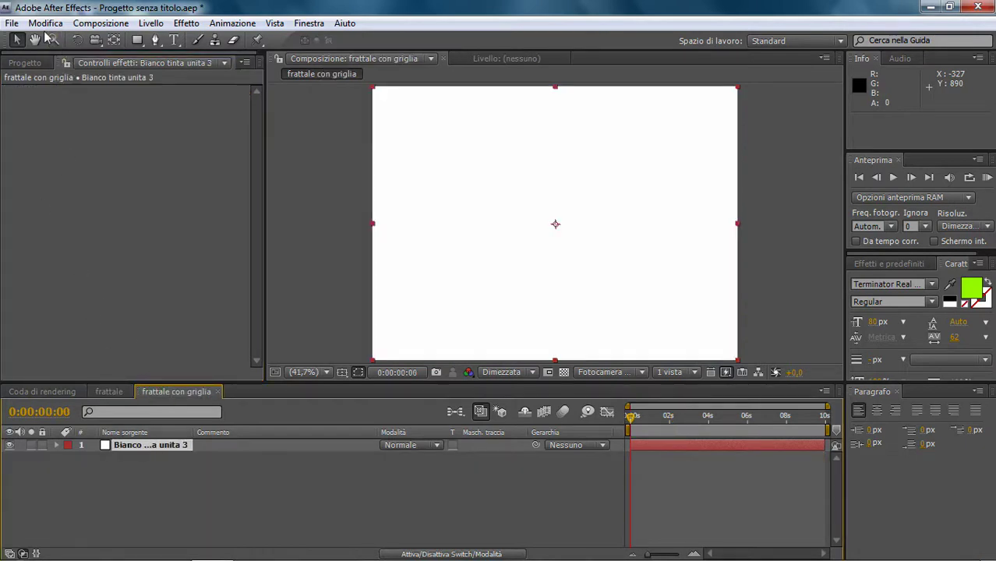
pyautogui.click(45, 23)
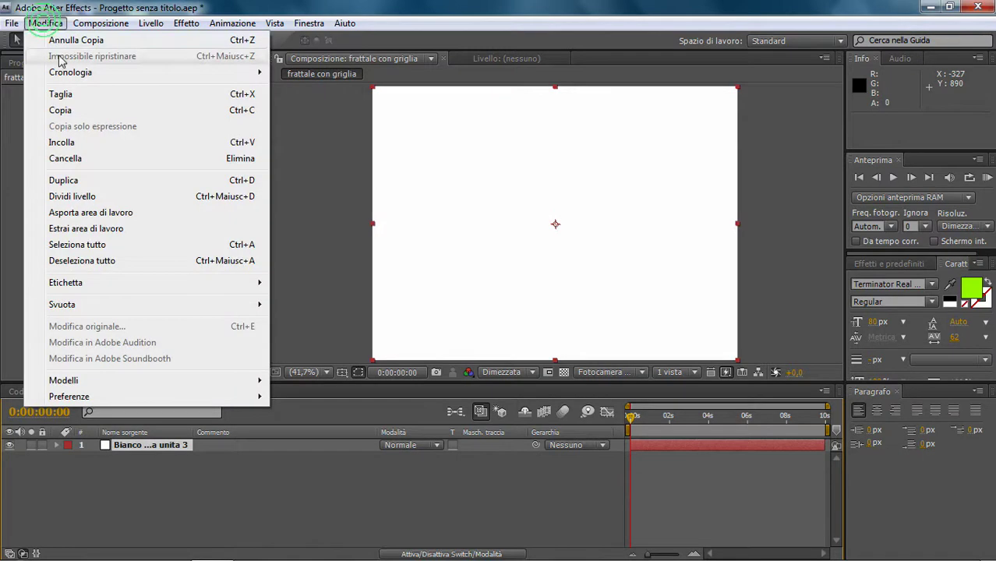
pyautogui.click(61, 141)
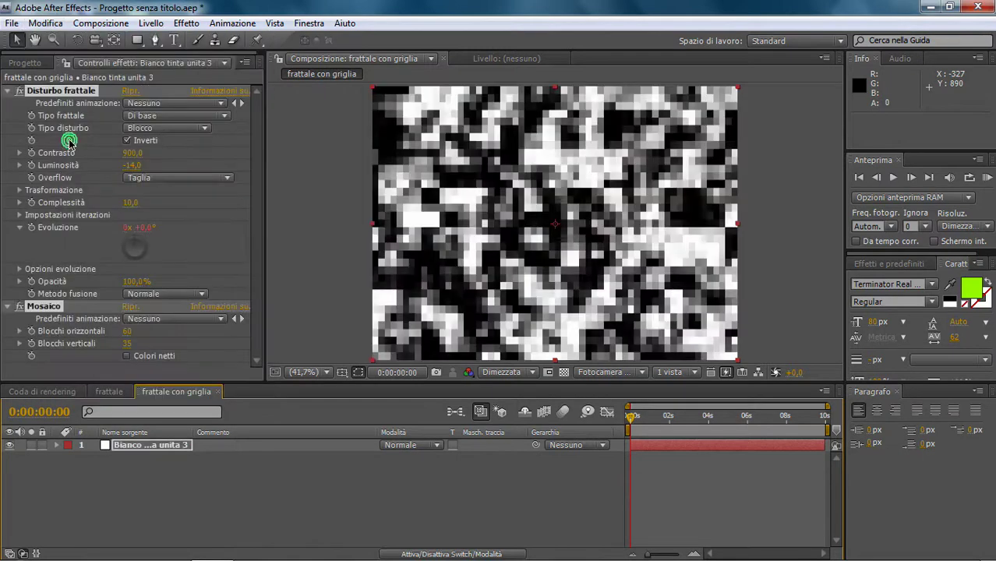
# Check the source effects in the frattale composition, then collapse both pasted effects on the new solid in frattale con griglia.
pyautogui.click(109, 392)
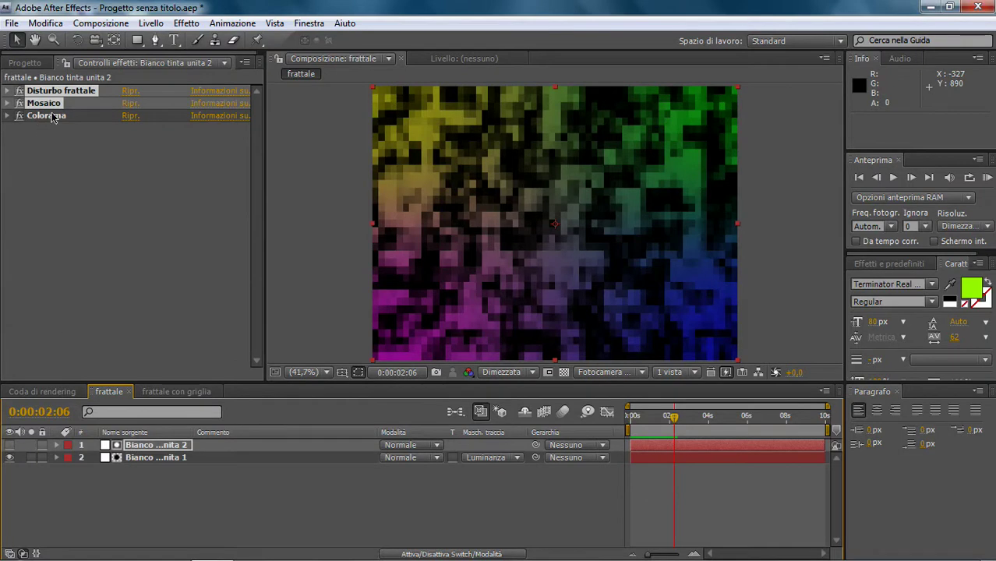
pyautogui.click(178, 392)
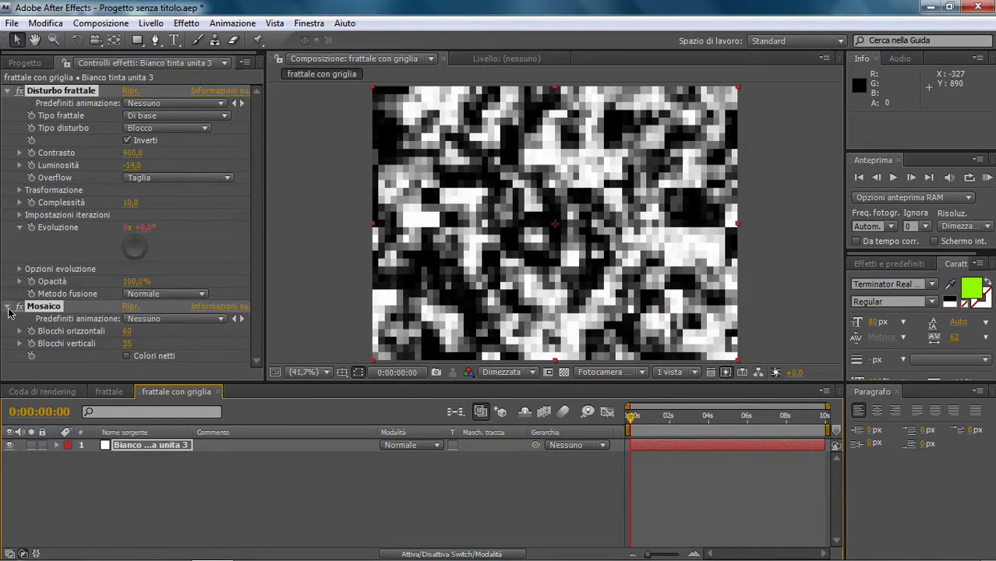
pyautogui.keyDown('ctrl'); pyautogui.click(8, 306); pyautogui.keyUp('ctrl')
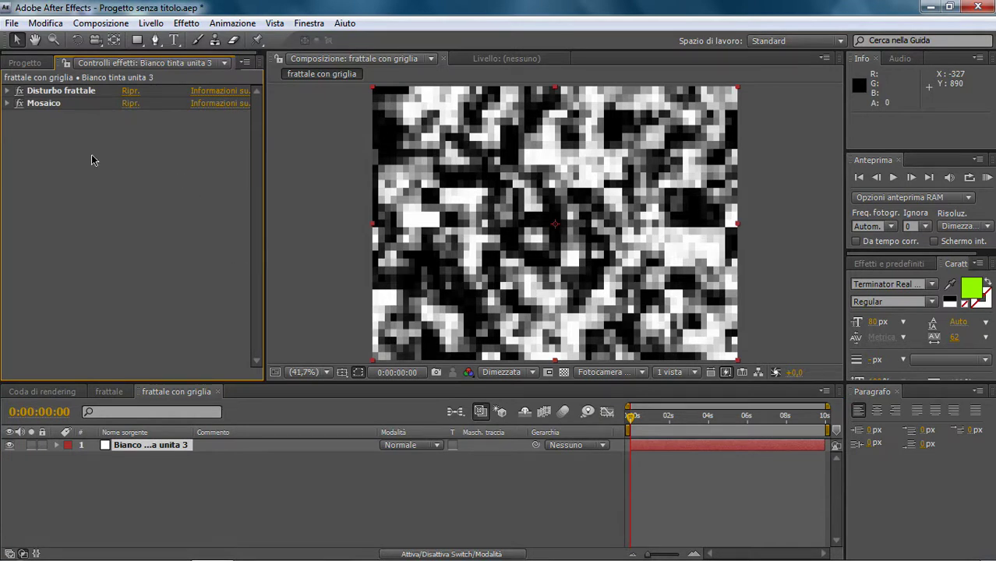
# Turn off Inverti in the new solid's Disturbo frattale, set Contrasto to 800 and Luminosità to -60, and collapse the effect.
pyautogui.click(7, 91)
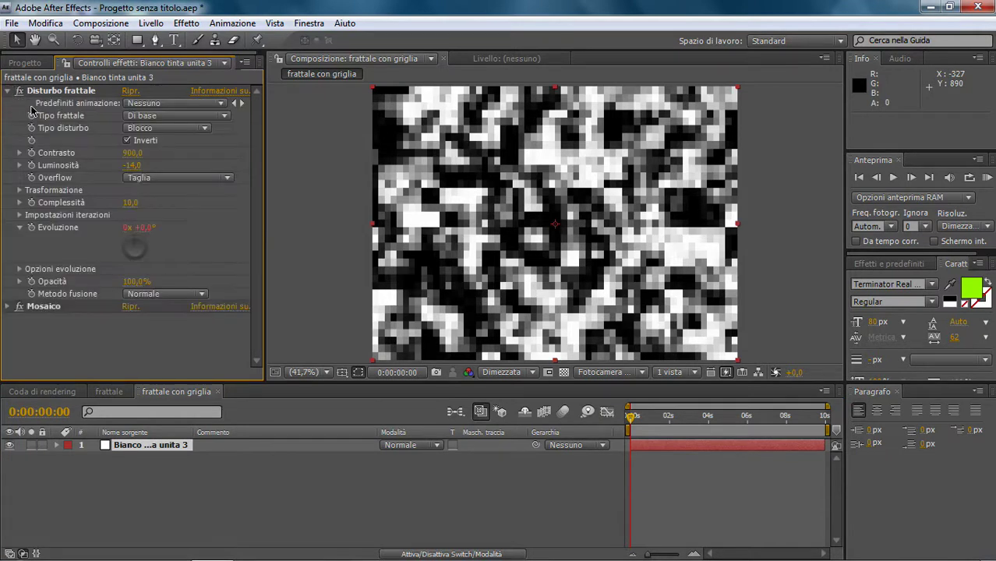
pyautogui.click(127, 141)
pyautogui.click(133, 153)
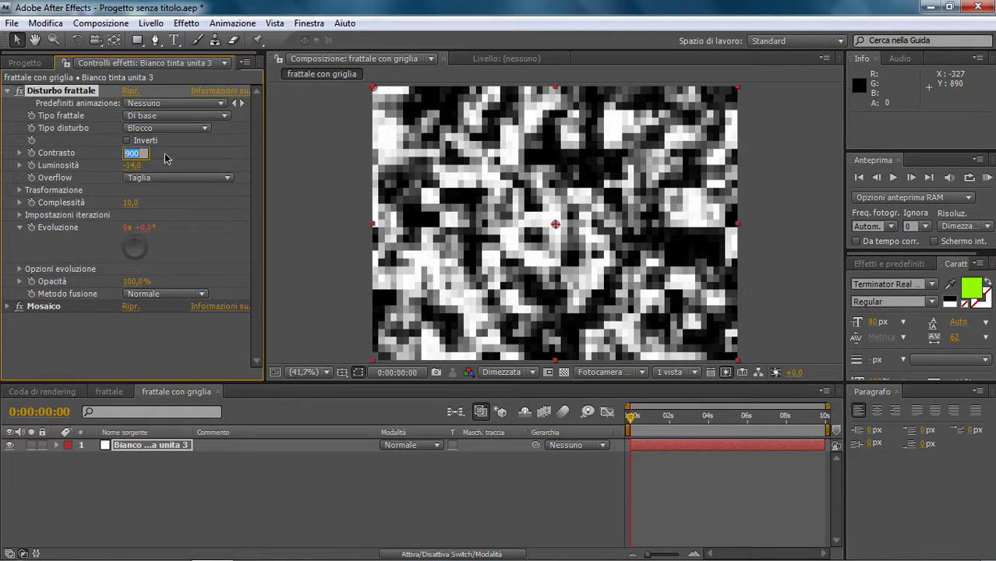
pyautogui.write('800')
pyautogui.click(132, 165)
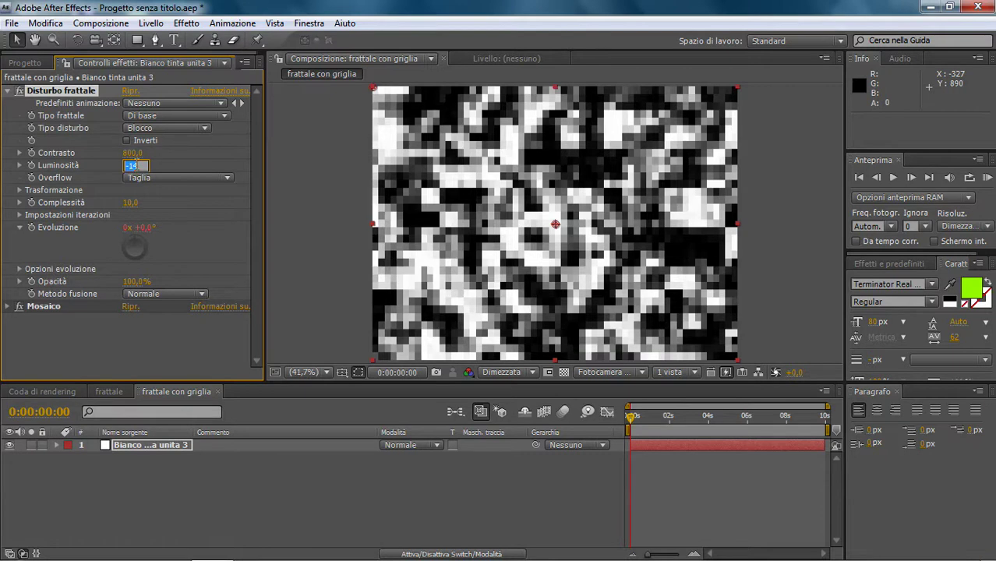
pyautogui.write('-60')
pyautogui.press('Return')
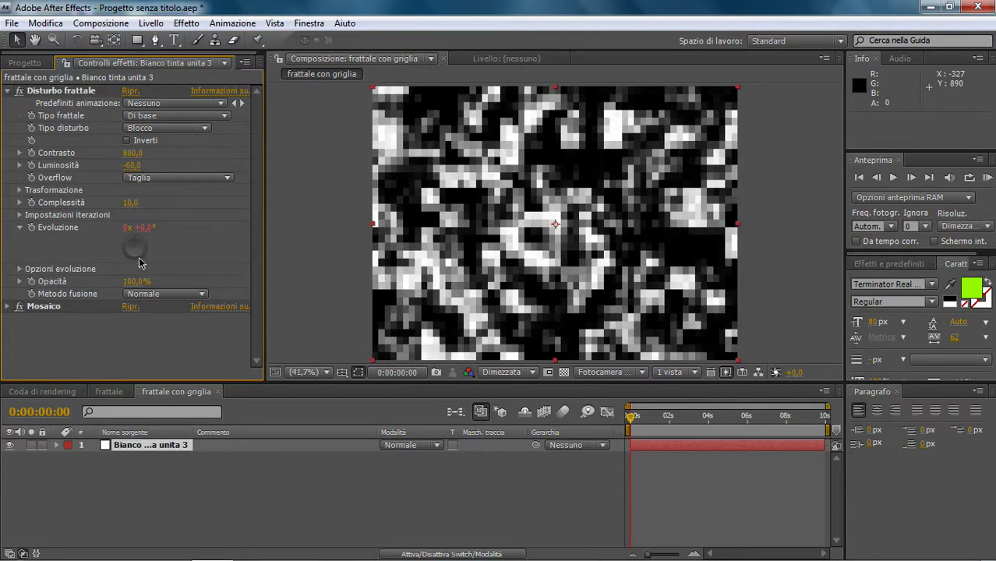
pyautogui.click(7, 91)
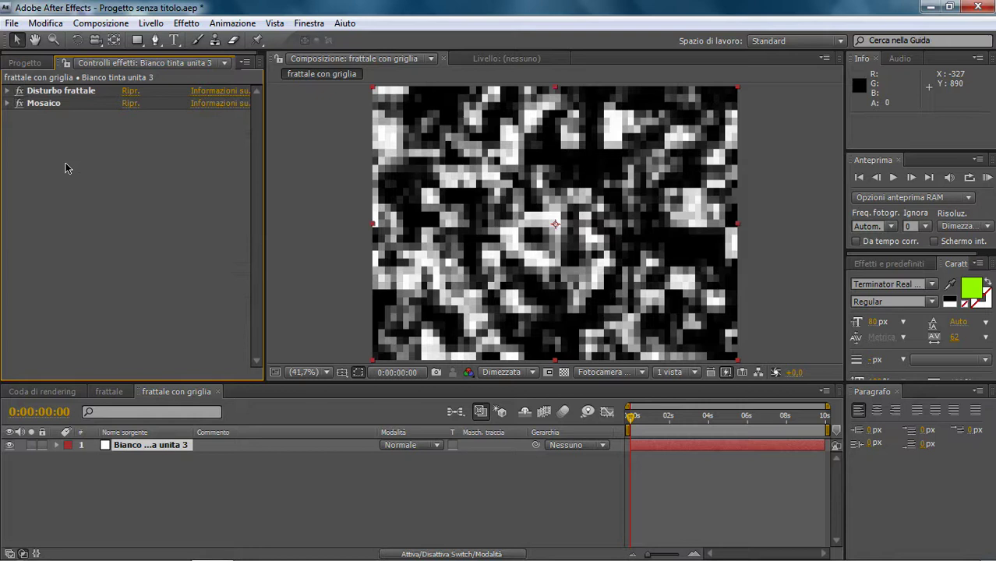
# Place the frattale composition as a layer above the solid in frattale con griglia.
pyautogui.click(25, 63)
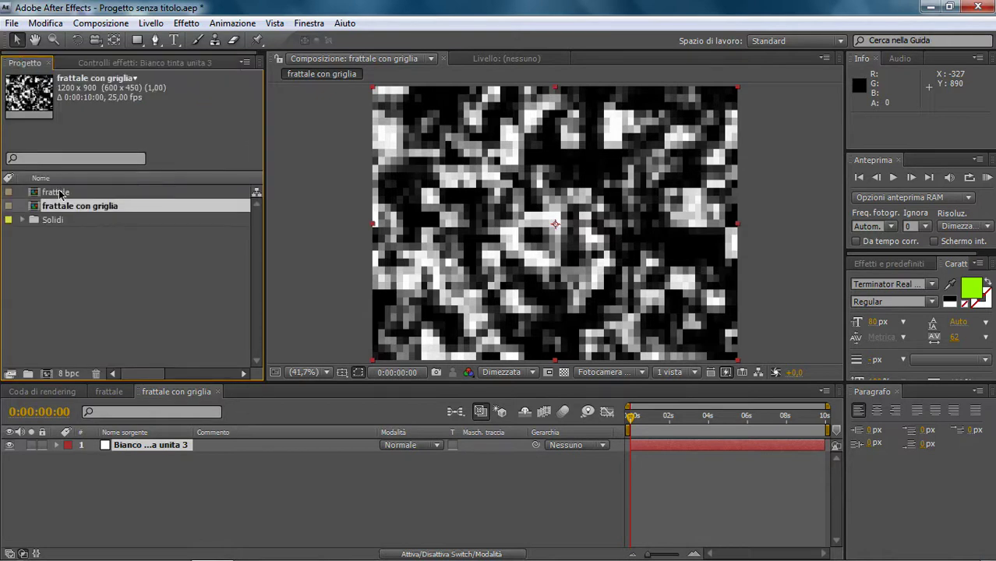
pyautogui.click(57, 192)
pyautogui.moveTo(112, 439); pyautogui.dragTo(112, 440)
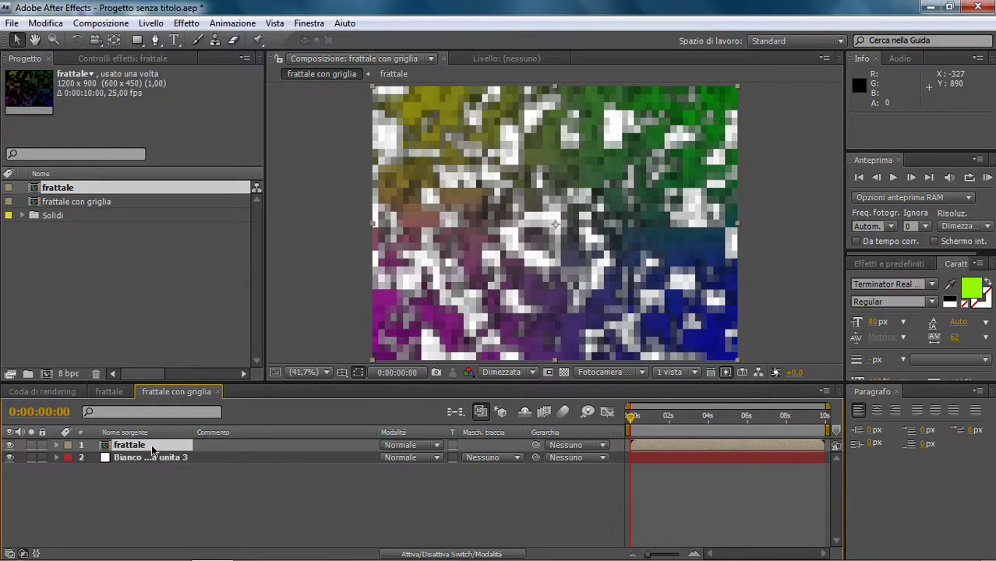
# Duplicate the frattale layer and add a full-frame rectangular mask to the upper copy.
pyautogui.hotkey('ctrl', 'd')
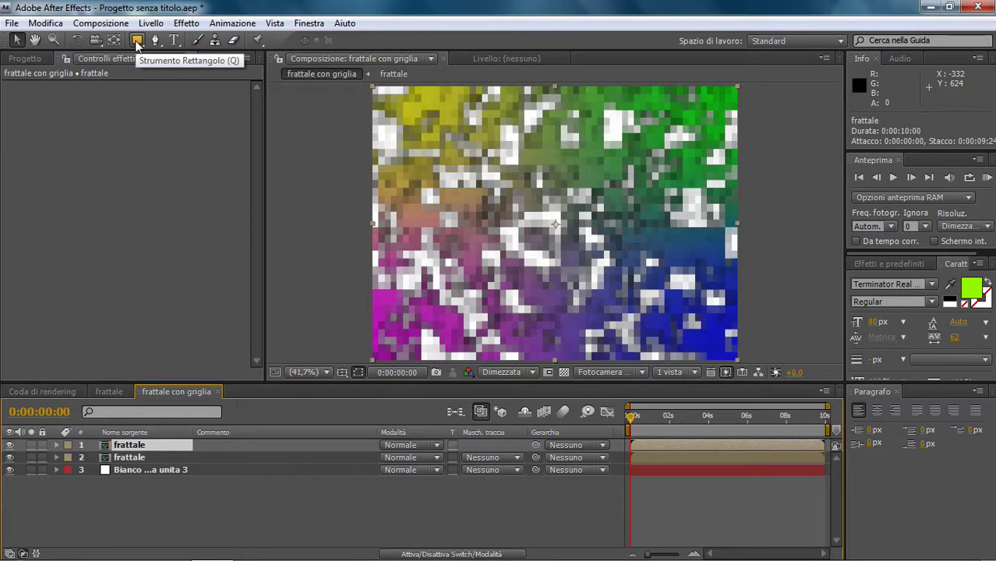
pyautogui.doubleClick(136, 41)
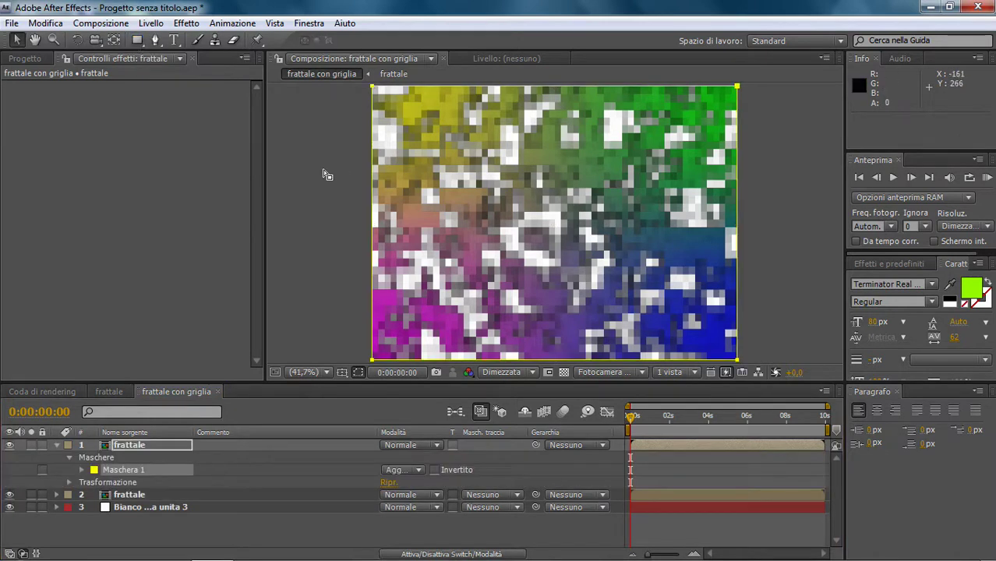
# Reshape the mask on the upper frattale layer into a narrow full-height strip along the frame's right edge.
pyautogui.press(',')
pyautogui.press(',')
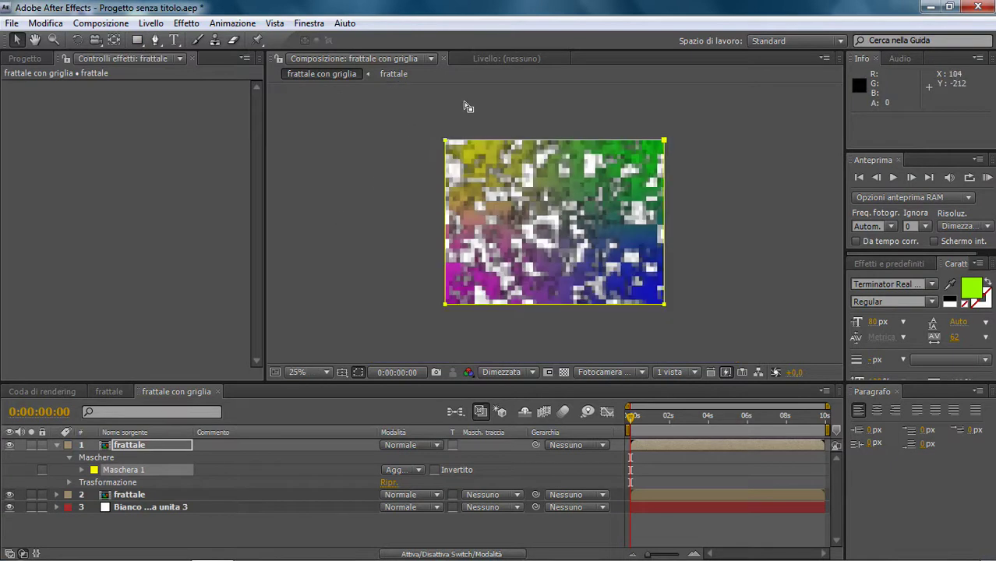
pyautogui.moveTo(466, 123); pyautogui.dragTo(655, 310)
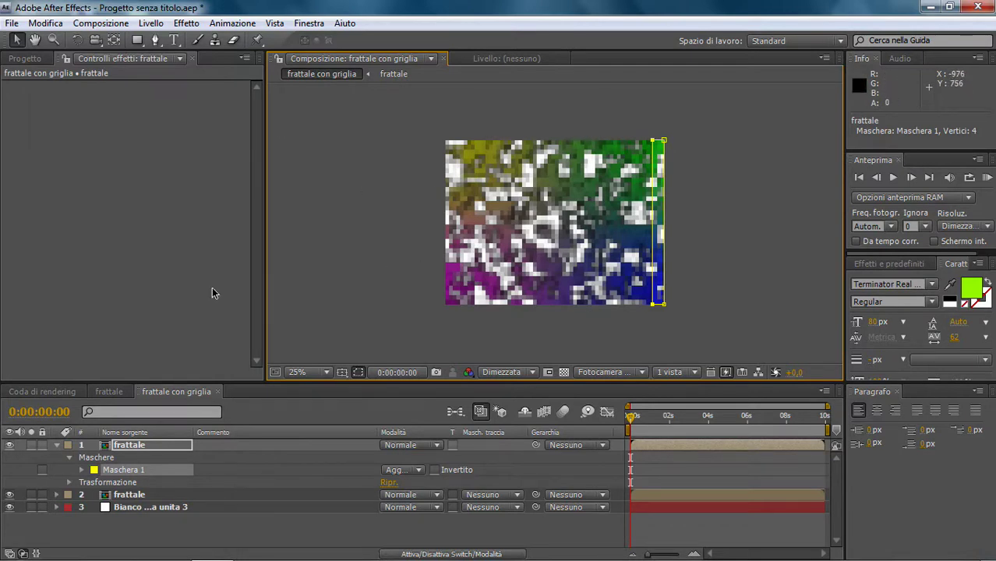
# Unlink Maschera 1's Sfumatura maschera values and set them to 200 horizontally and 0 vertically, then collapse the upper frattale layer.
pyautogui.click(81, 471)
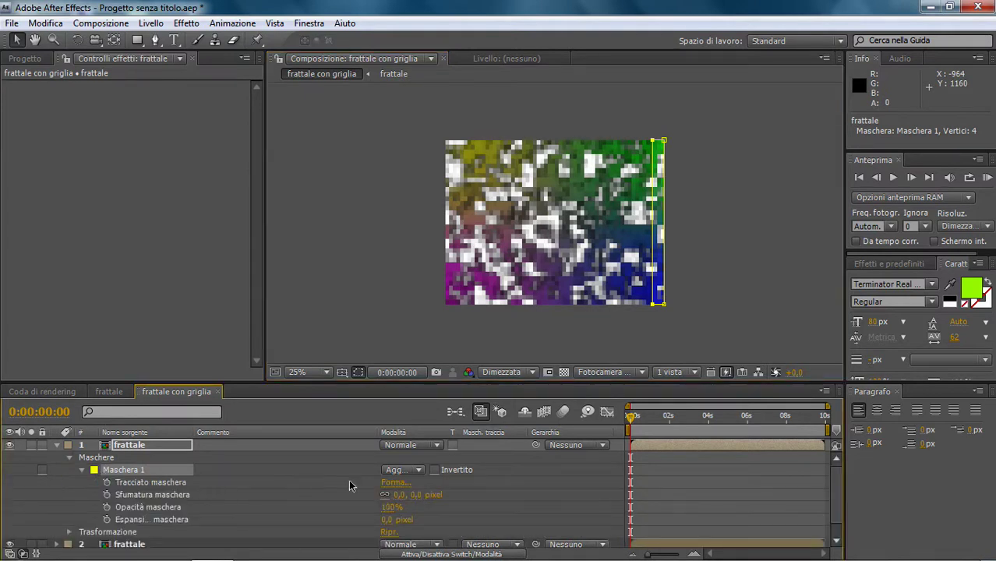
pyautogui.click(398, 495)
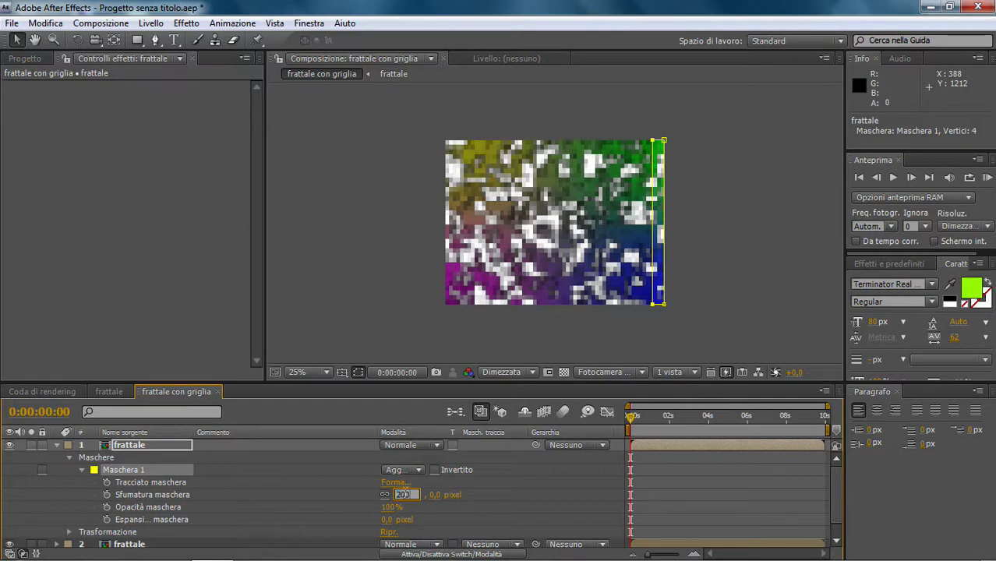
pyautogui.click(327, 503)
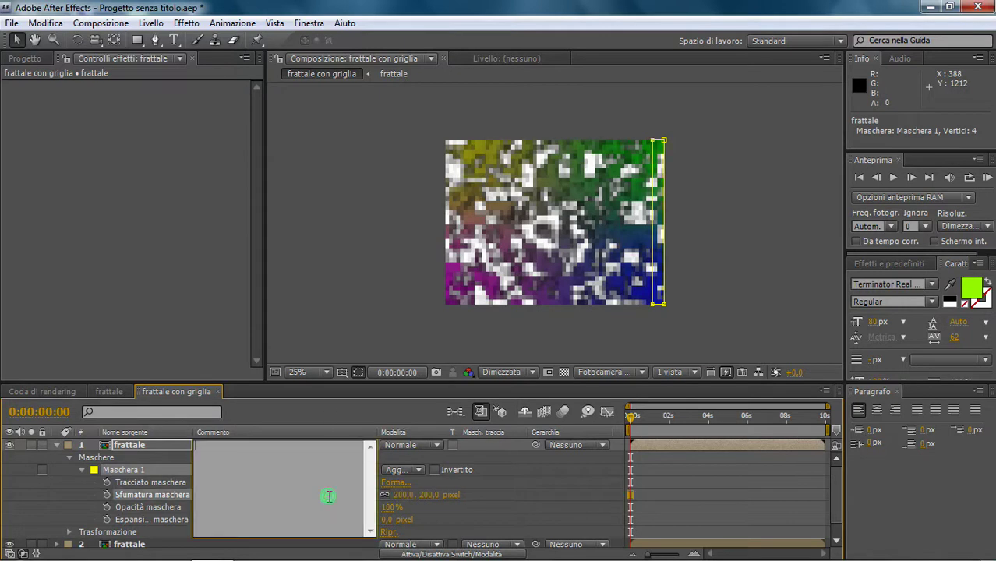
pyautogui.click(384, 495)
pyautogui.click(428, 497)
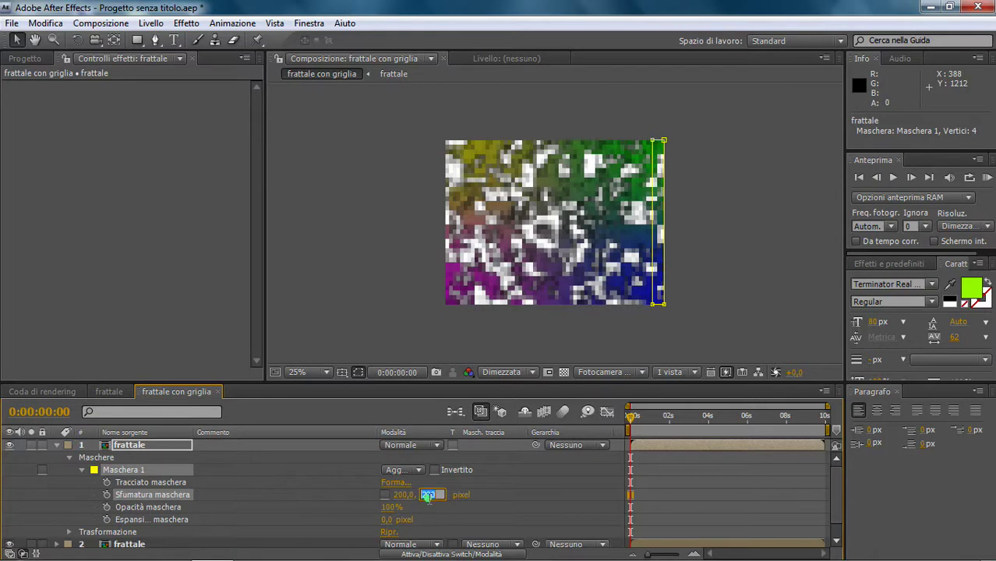
pyautogui.write('0')
pyautogui.click(501, 503)
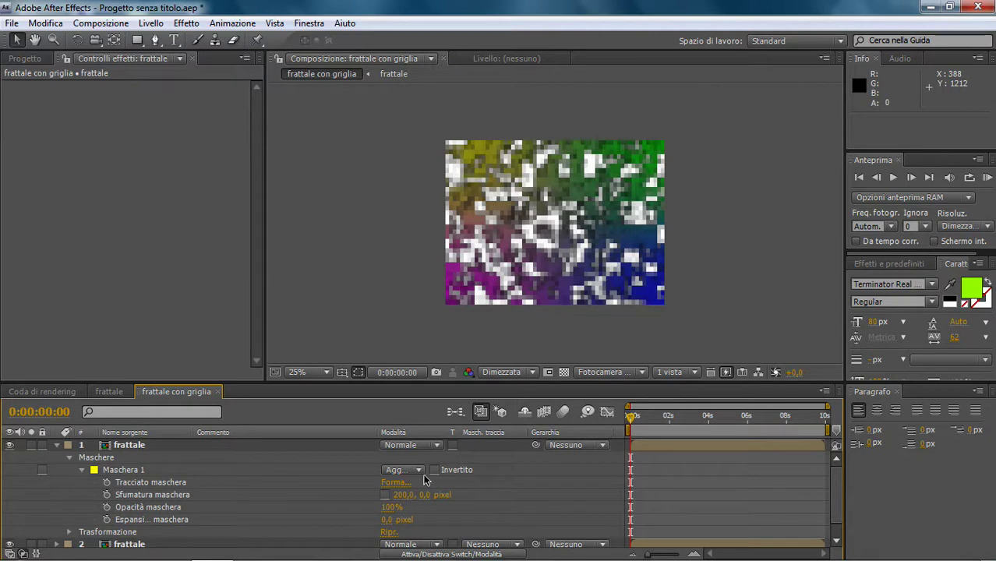
pyautogui.click(112, 471)
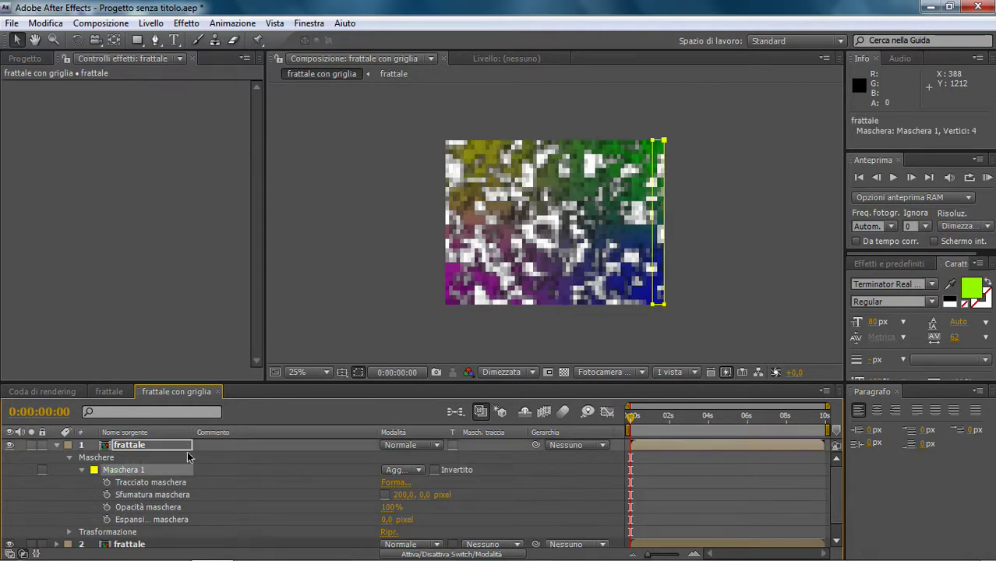
pyautogui.click(57, 444)
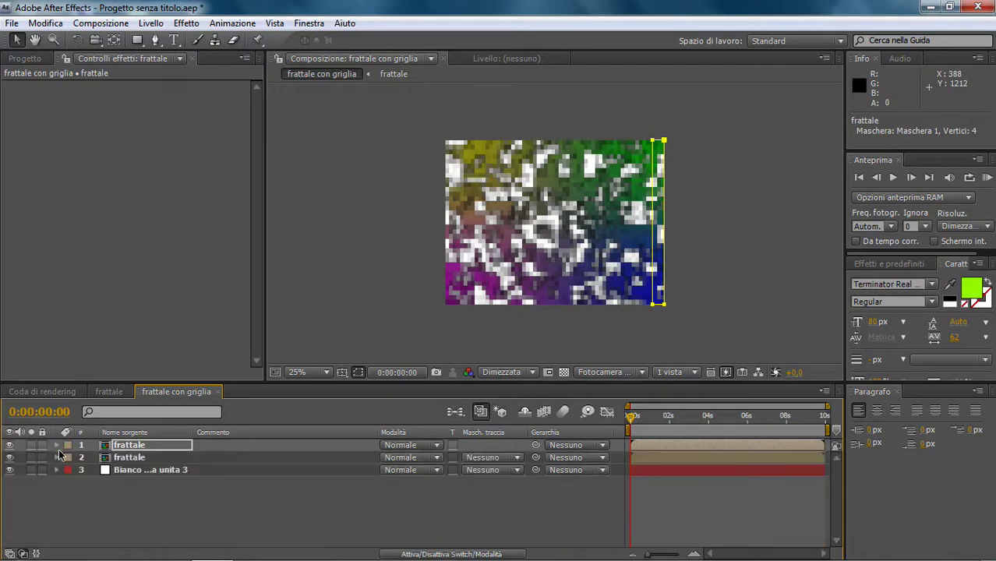
# Flip the lower frattale layer horizontally and run a brief RAM preview of the composition.
pyautogui.click(121, 460)
pyautogui.rightClick(129, 460)
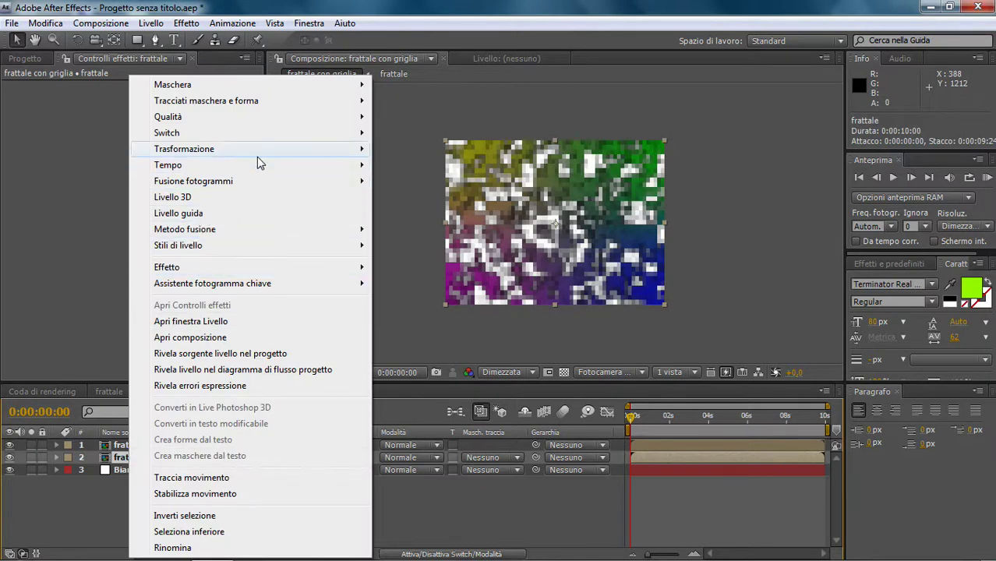
pyautogui.moveTo(331, 150)
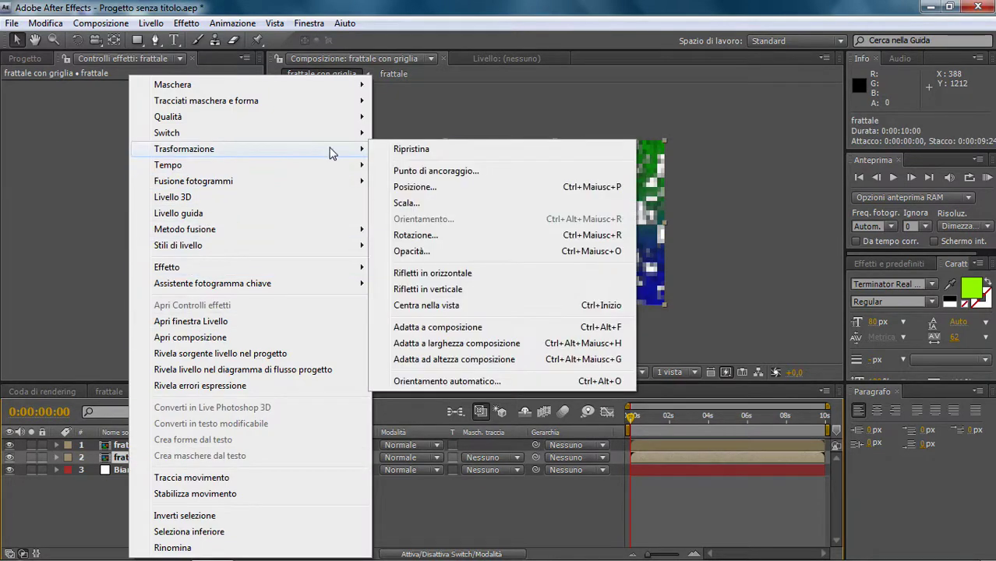
pyautogui.click(418, 274)
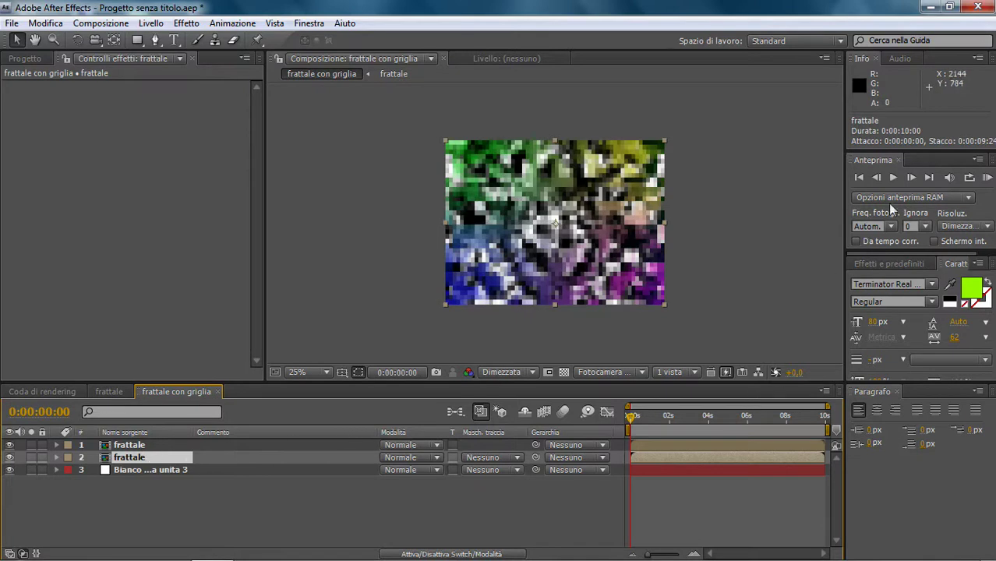
pyautogui.click(984, 177)
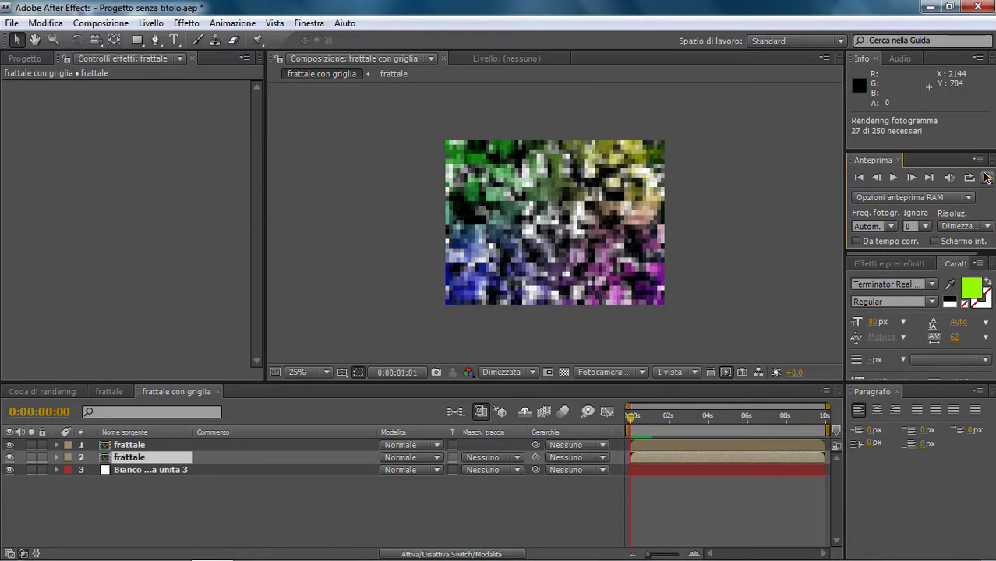
pyautogui.click(986, 177)
pyautogui.click(972, 181)
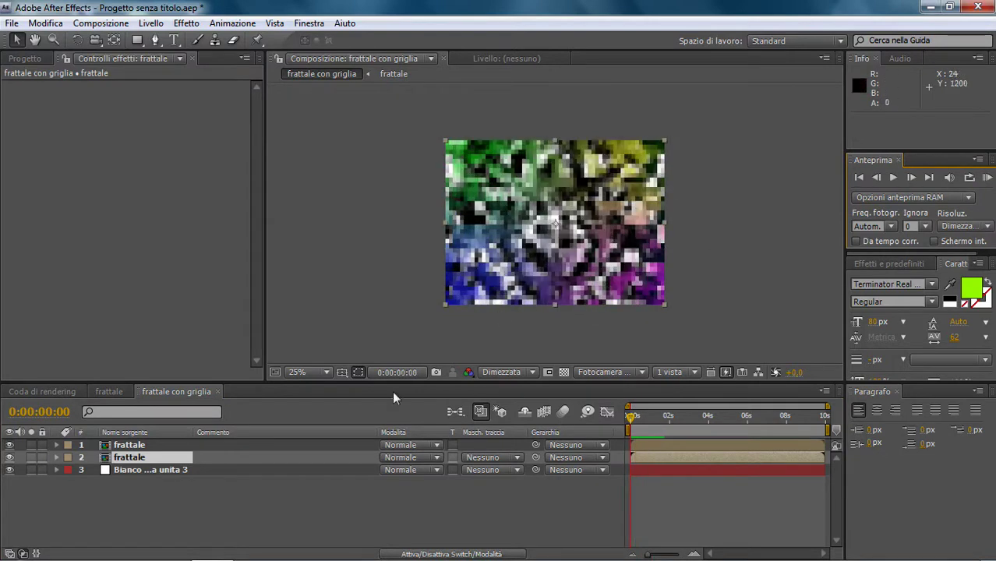
# Create a white 1200 × 900 px solid above both frattale layers.
pyautogui.click(187, 444)
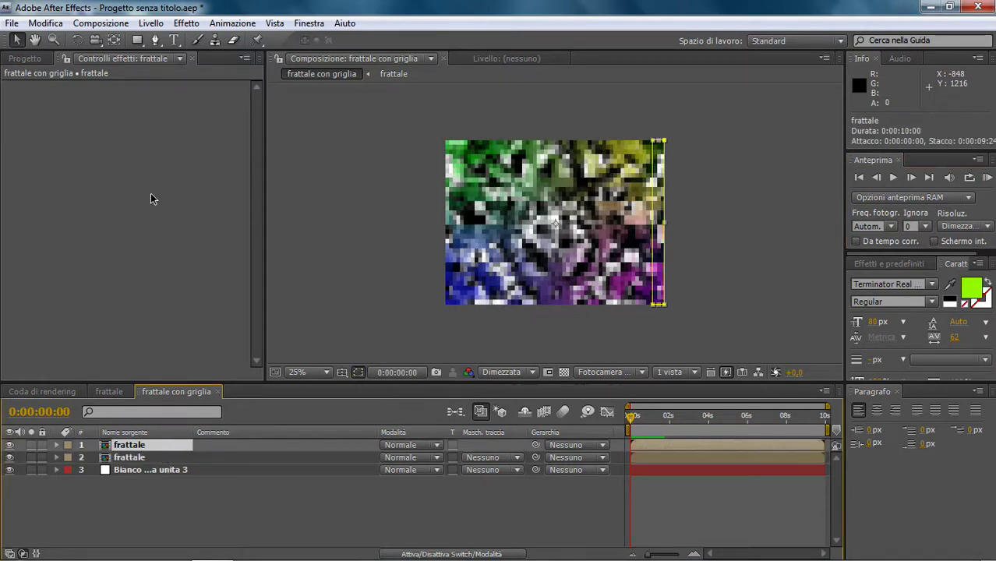
pyautogui.click(151, 23)
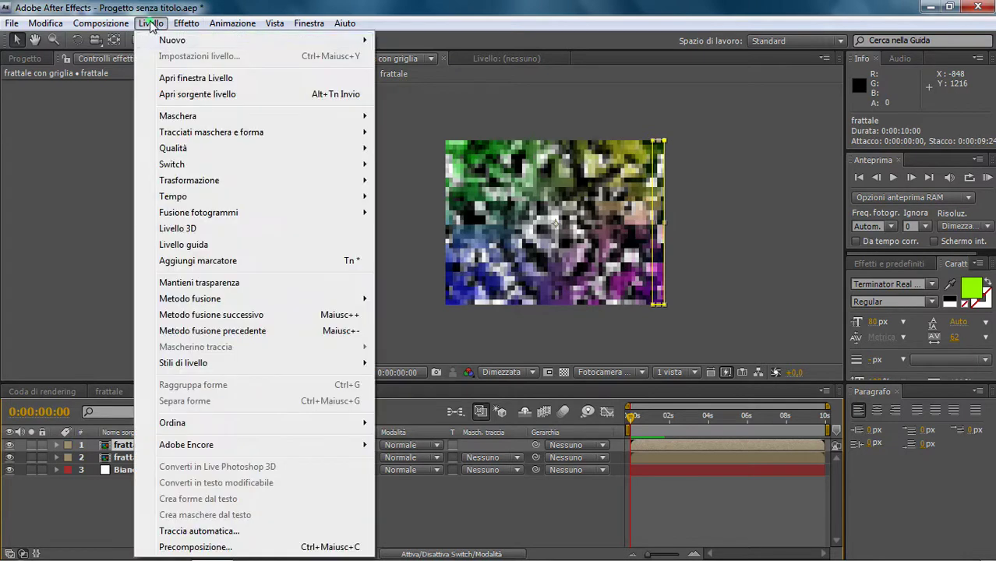
pyautogui.moveTo(360, 39)
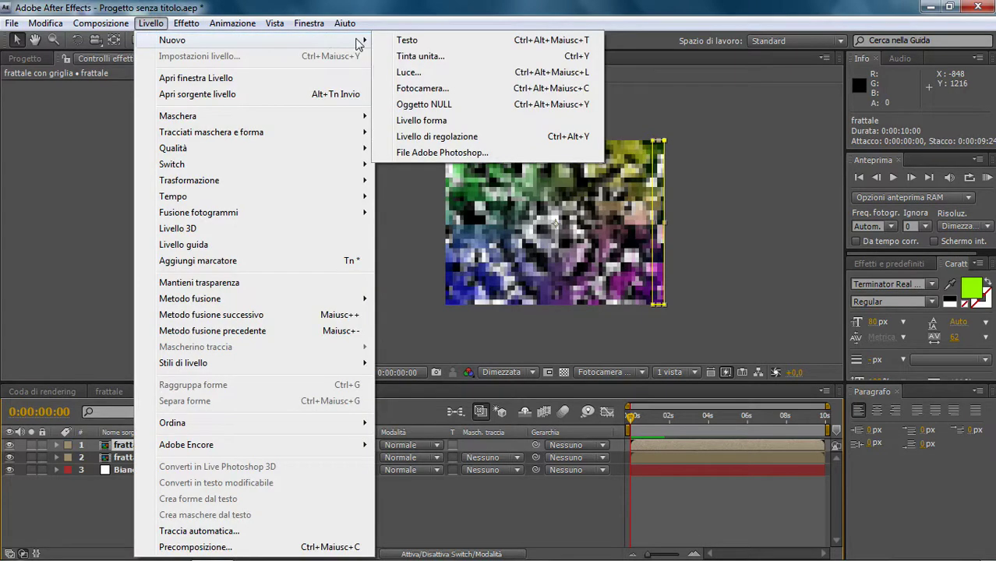
pyautogui.click(411, 59)
pyautogui.click(528, 416)
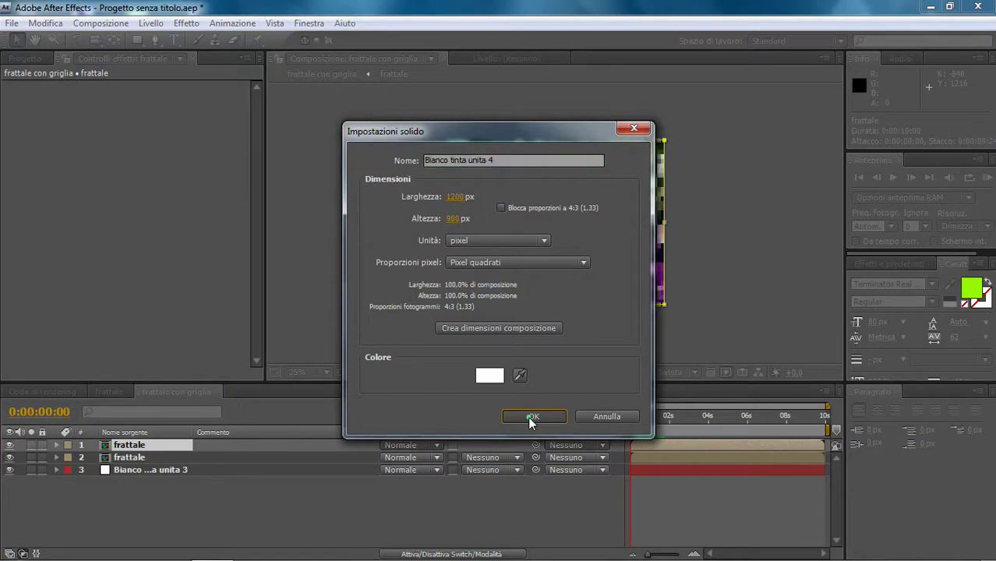
# Apply the Griglia effect to the new white solid and set its Ancoraggio to 0, 0.
pyautogui.click(187, 22)
pyautogui.moveTo(251, 268)
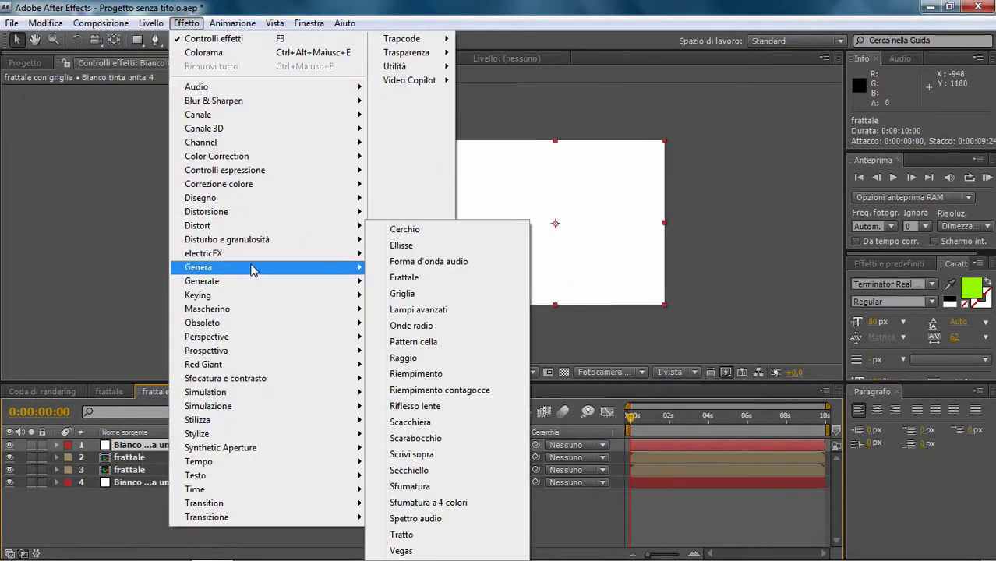
pyautogui.click(402, 293)
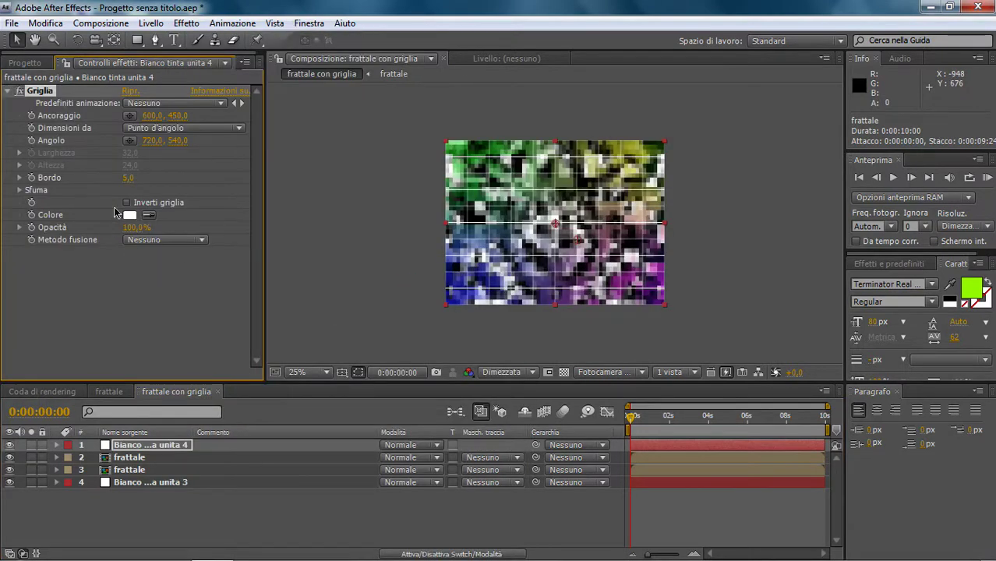
pyautogui.click(153, 114)
pyautogui.write('0')
pyautogui.click(187, 115)
pyautogui.write('0')
pyautogui.press('Return')
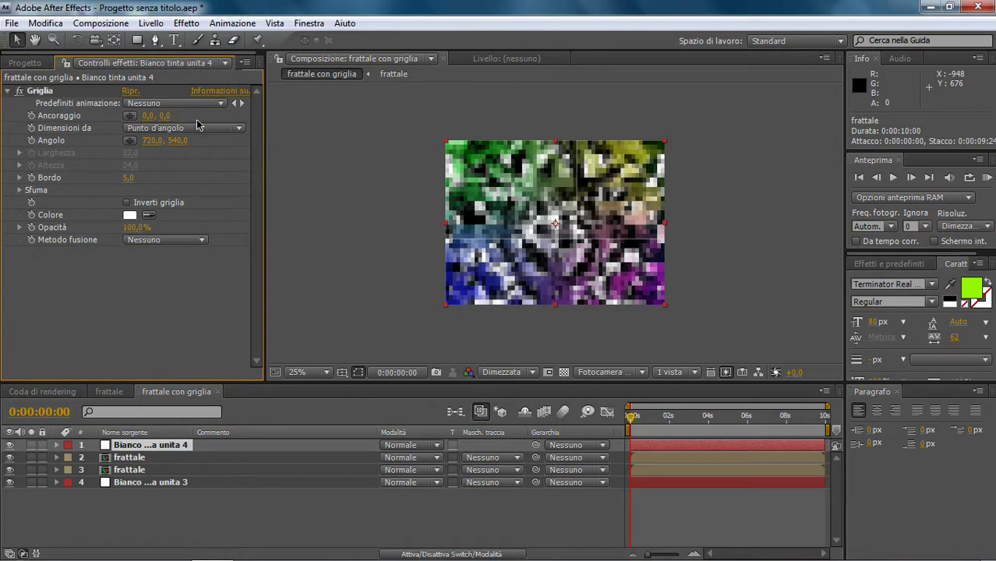
# Set the Griglia effect's Angolo to 20, 25 on the top solid.
pyautogui.click(152, 145)
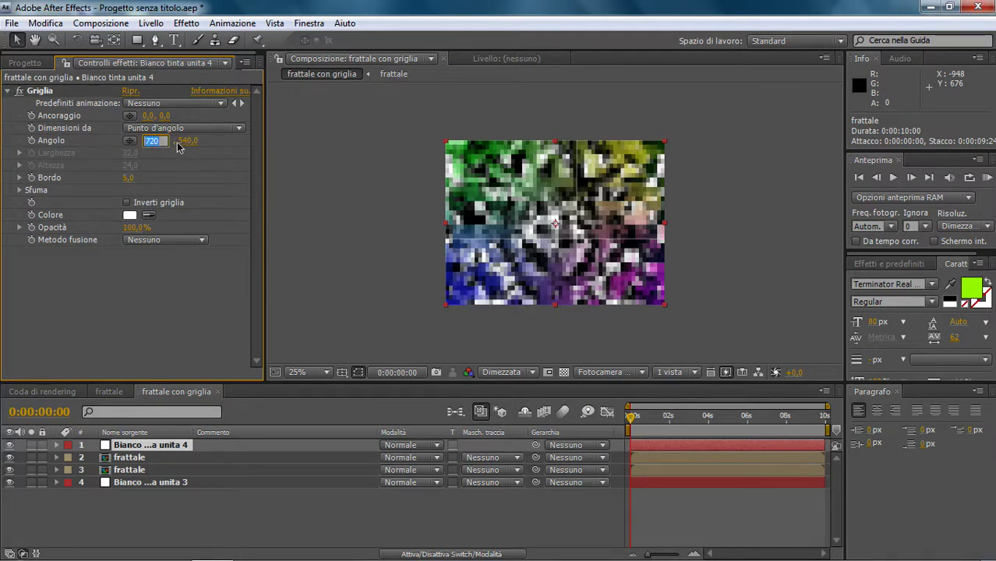
pyautogui.write('2')
pyautogui.click(186, 143)
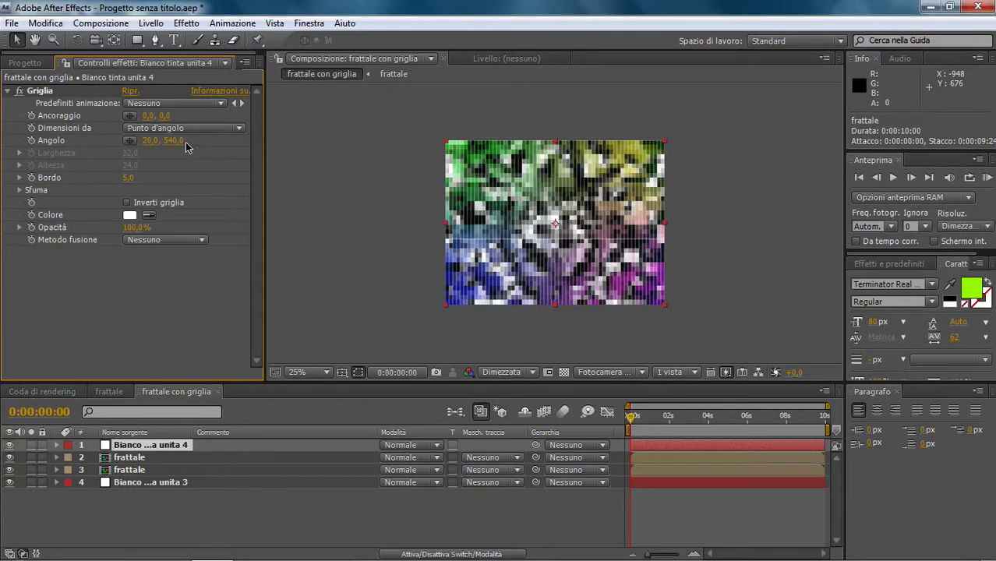
pyautogui.click(172, 142)
pyautogui.write('25')
pyautogui.click(218, 144)
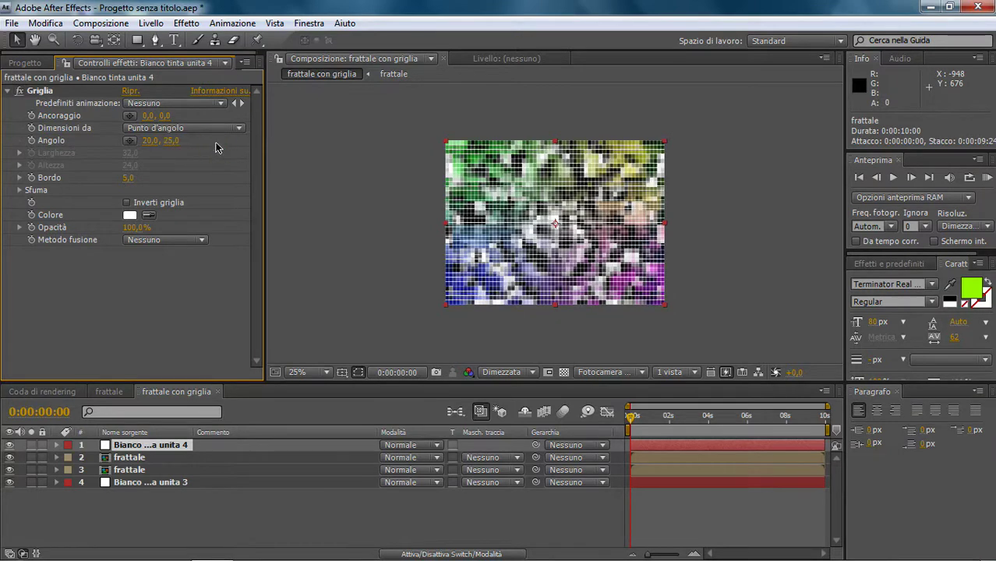